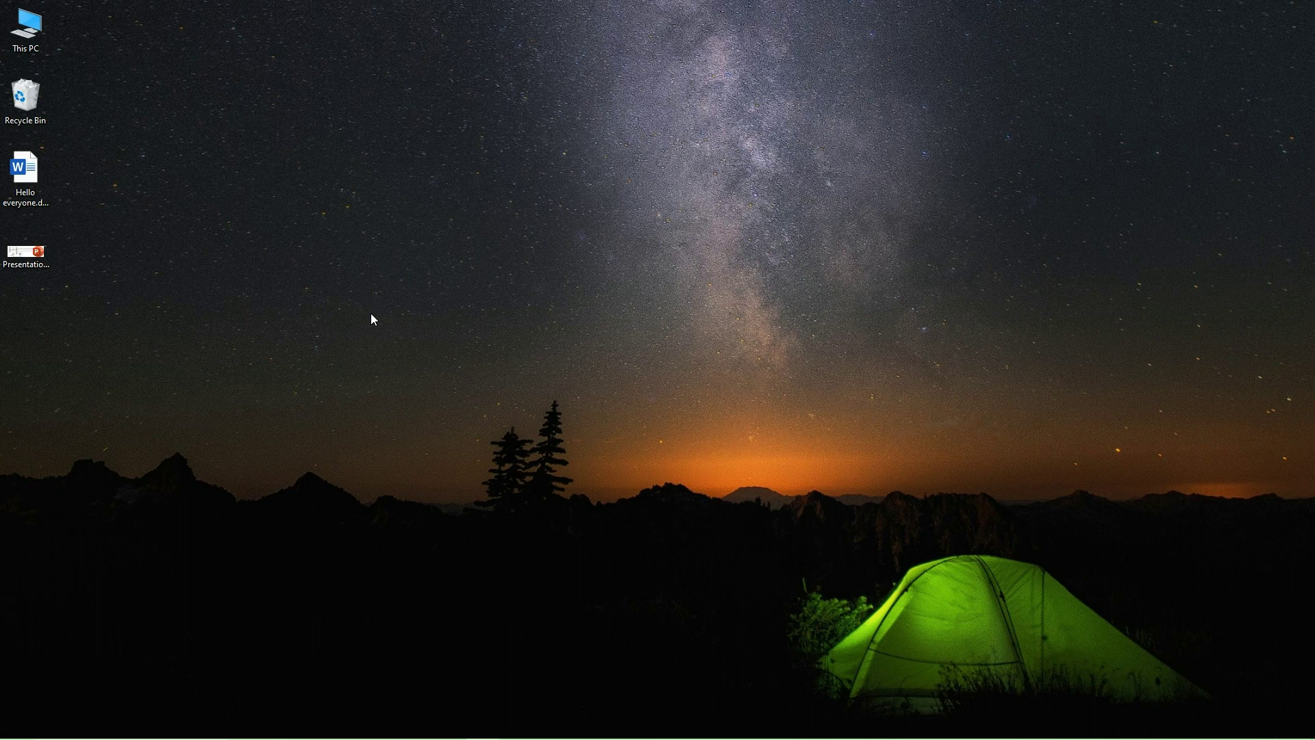
# Launch PSS®E 33 by searching 'pss' in the Start menu.
pyautogui.click(17, 726)
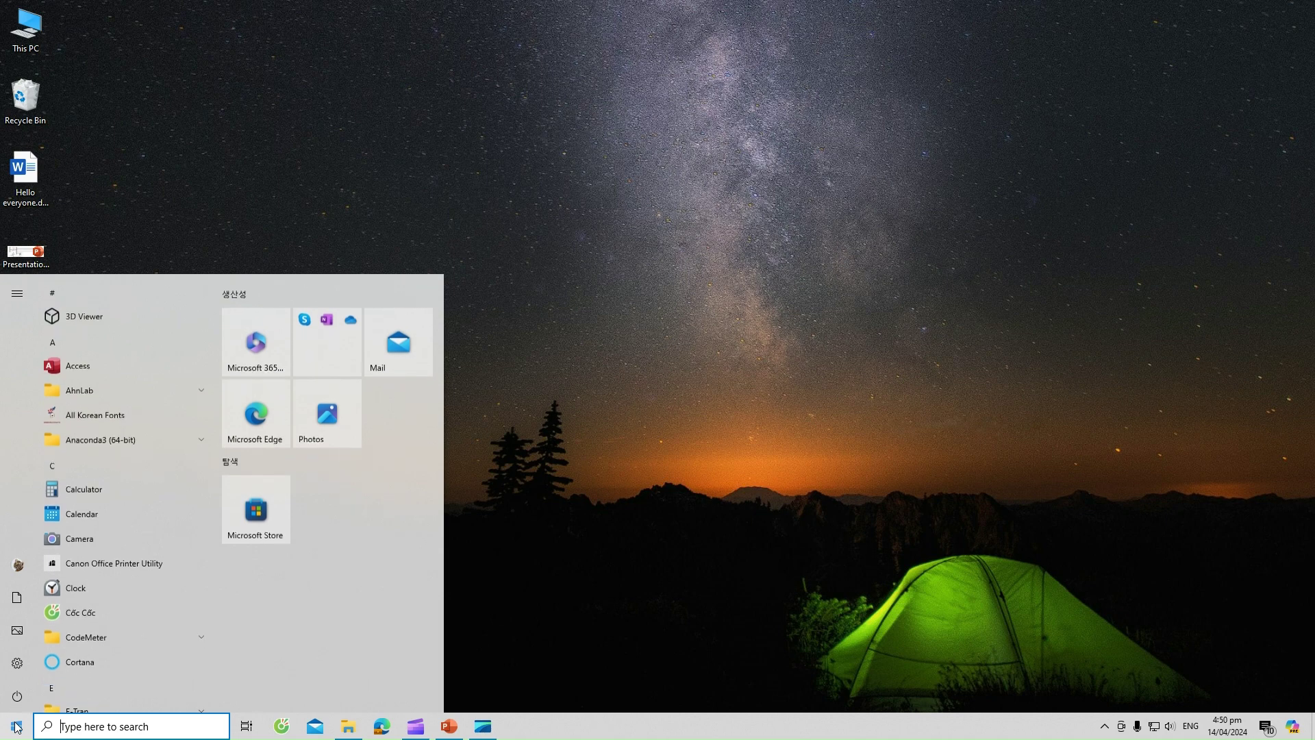
pyautogui.write('pss')
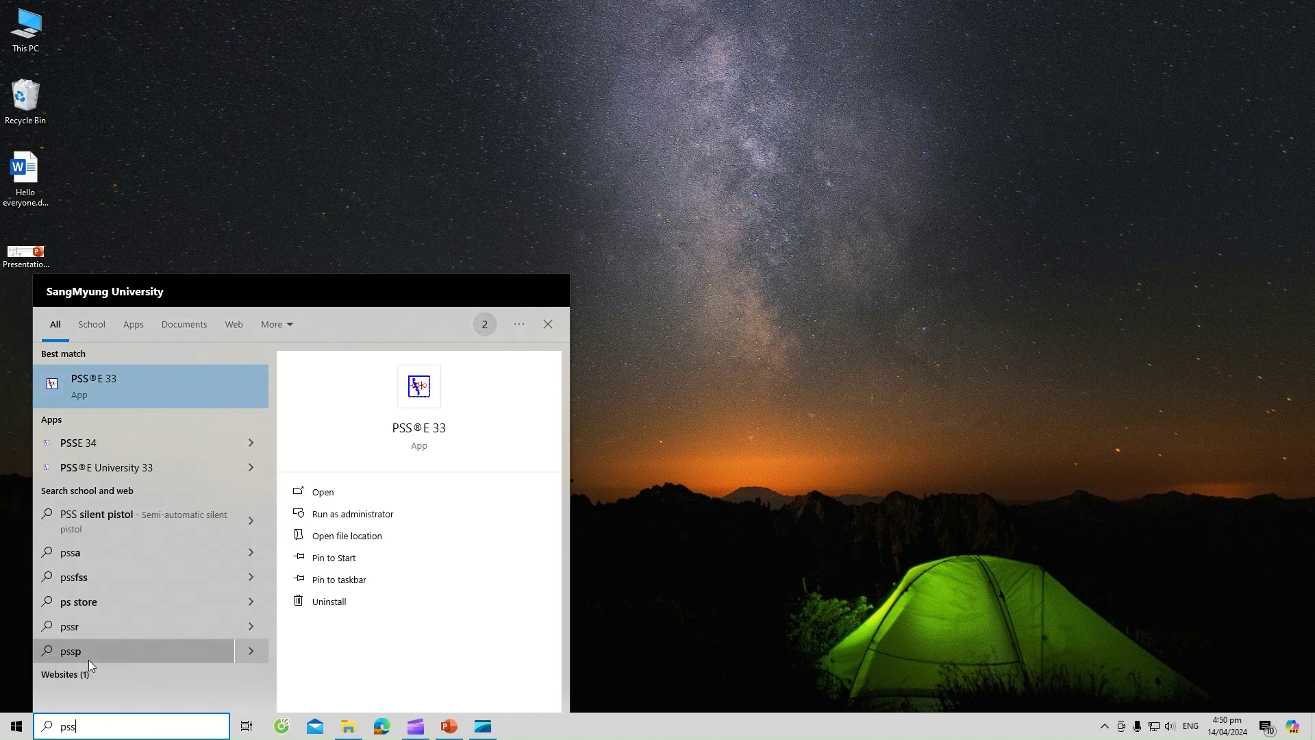
pyautogui.click(85, 399)
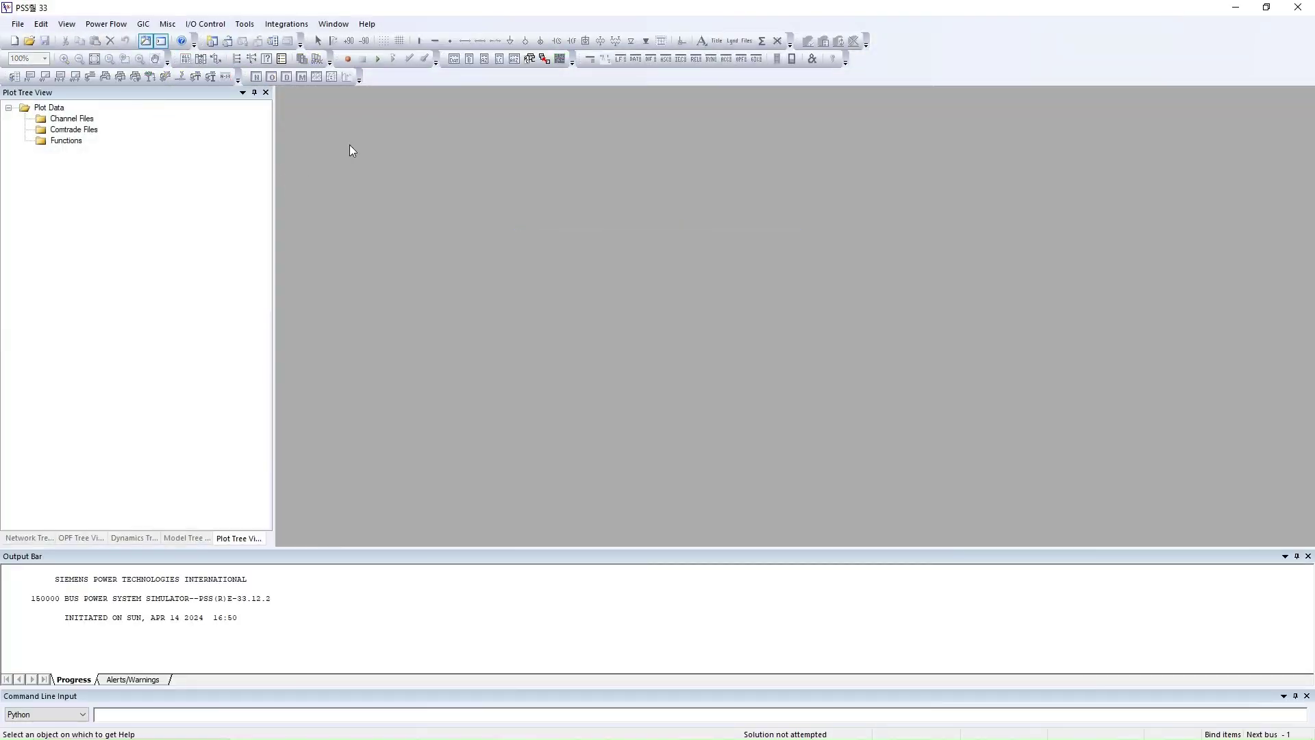
# Open the IEEE118.sav saved case from the PSSE_Example folder.
pyautogui.click(29, 40)
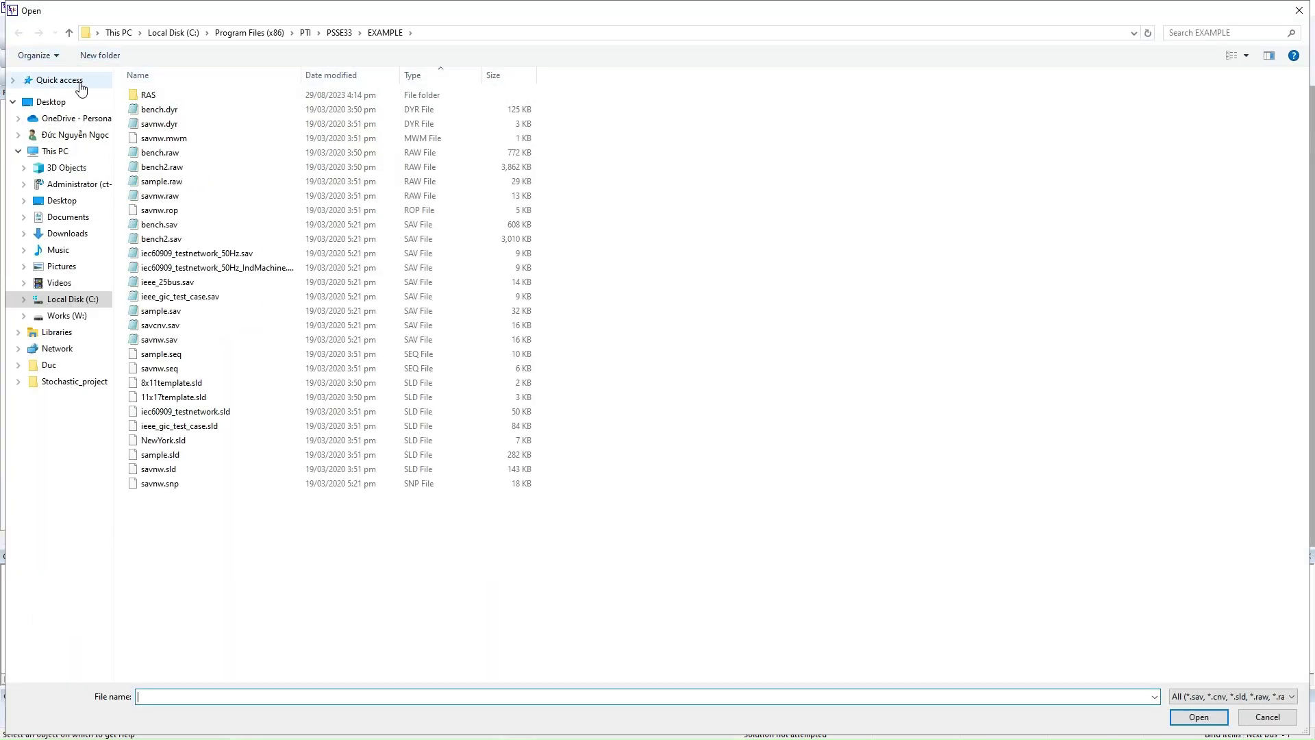
pyautogui.click(75, 81)
pyautogui.doubleClick(180, 151)
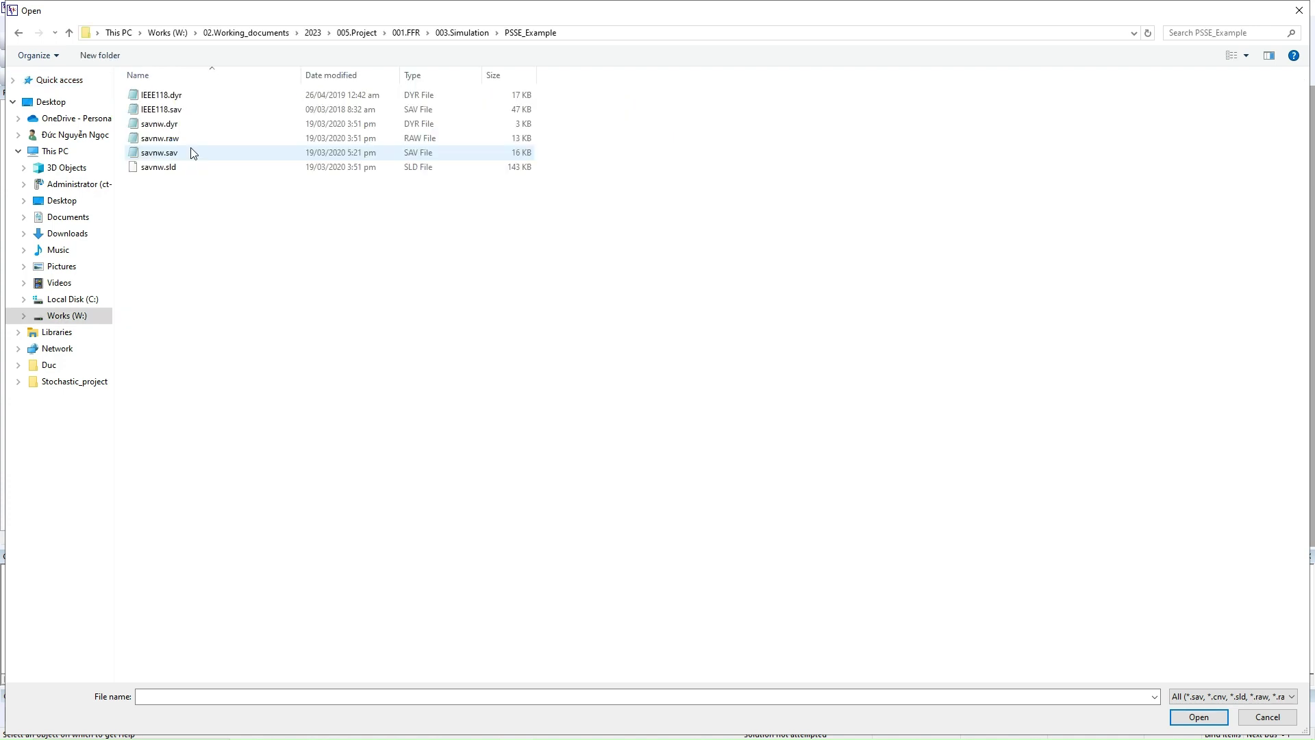
pyautogui.click(176, 112)
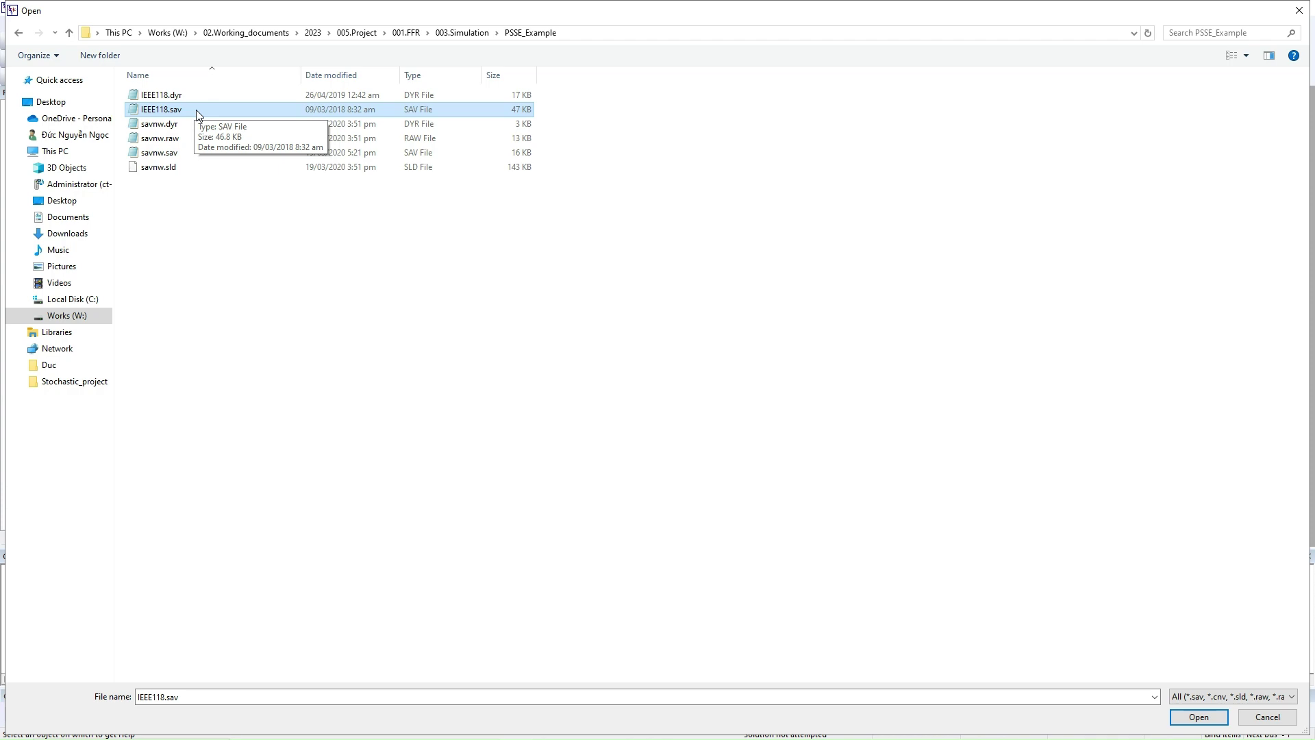
pyautogui.doubleClick(197, 112)
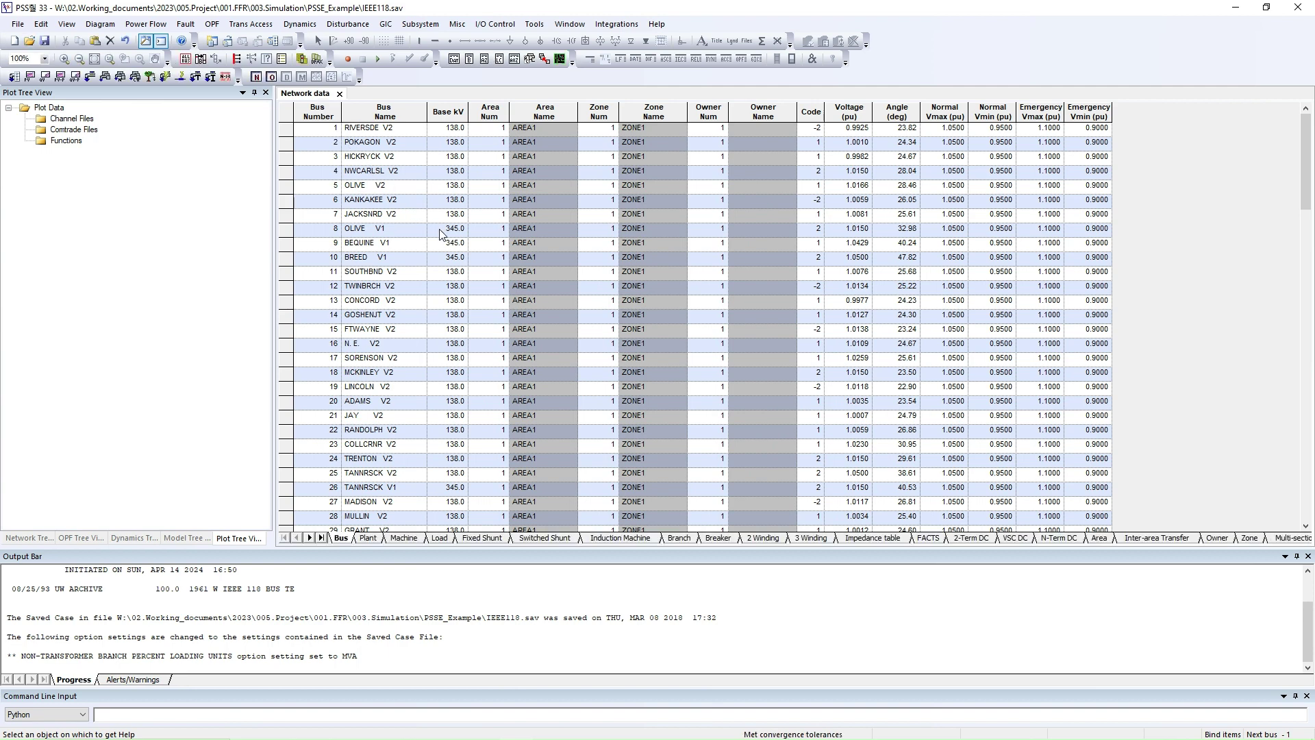
pyautogui.scroll(-5, 443, 237)
# Review the Bus, Plant, Machine and Branch sheets, then bring up the Open file dialog.
pyautogui.scroll(-7, 449, 270)
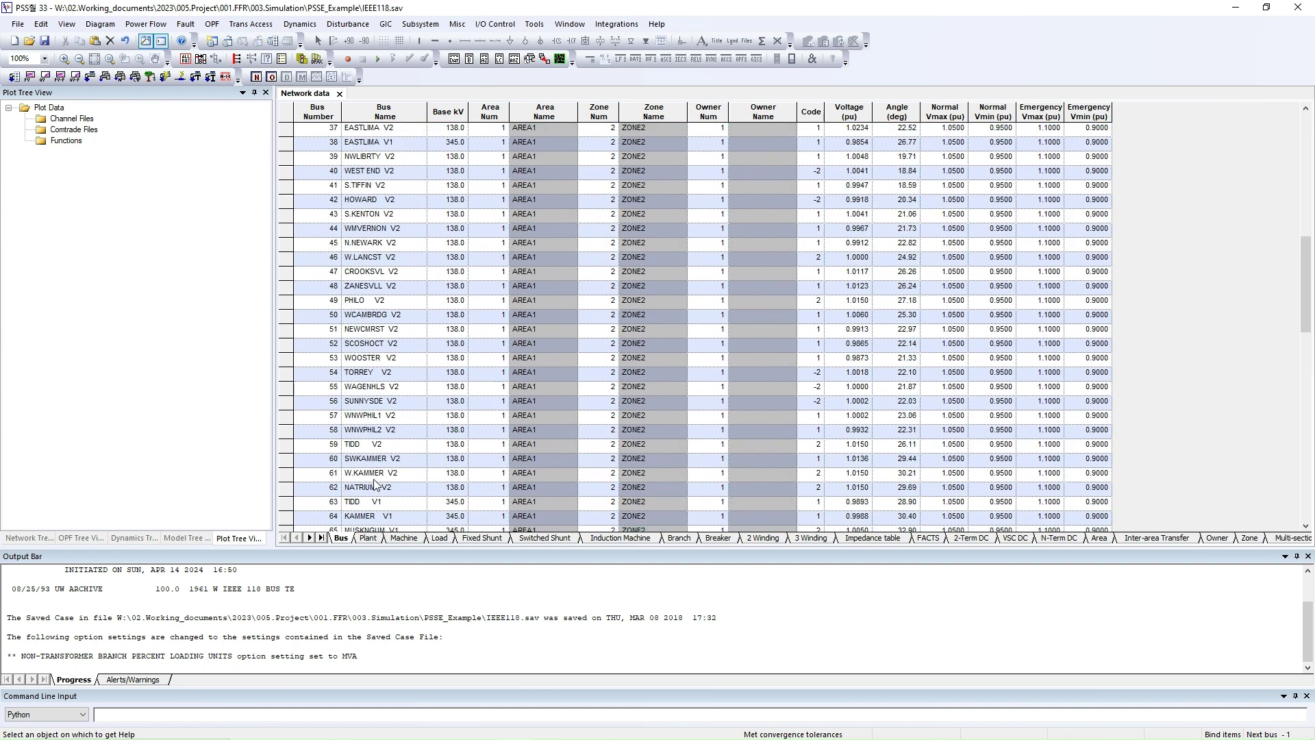
pyautogui.click(367, 541)
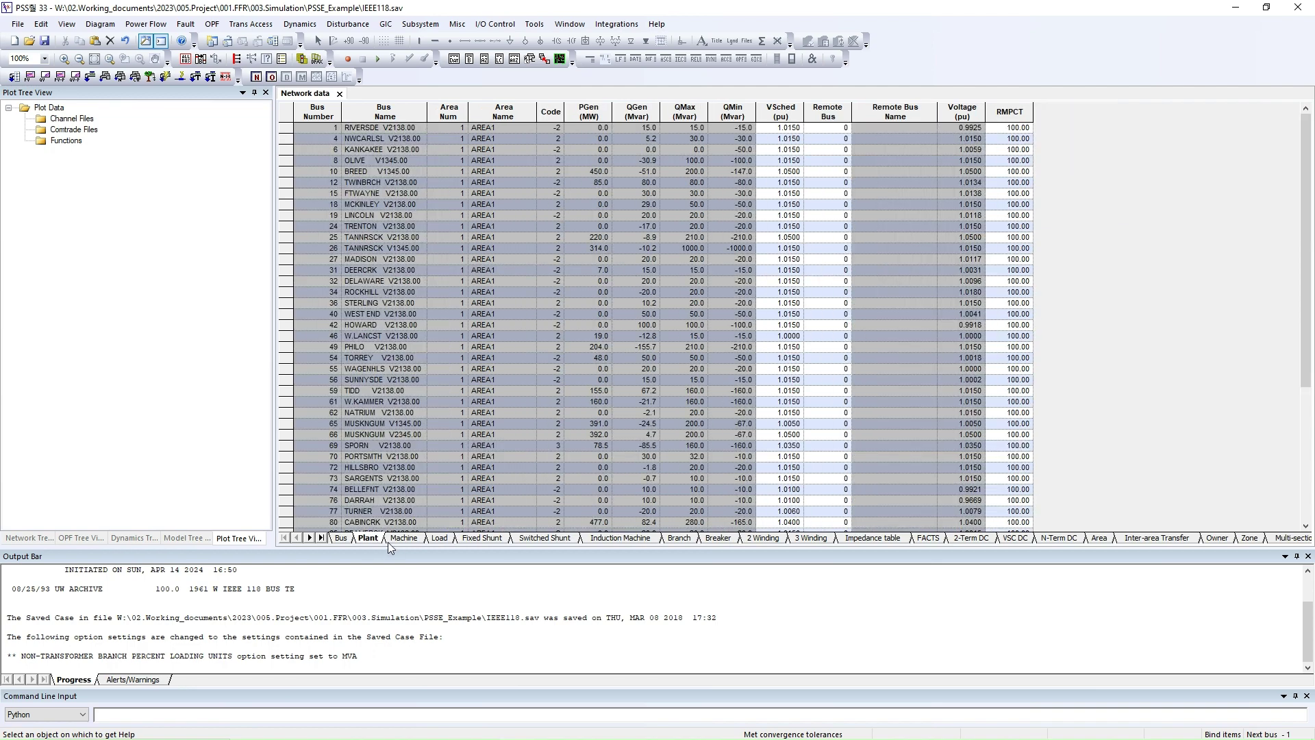
pyautogui.click(403, 541)
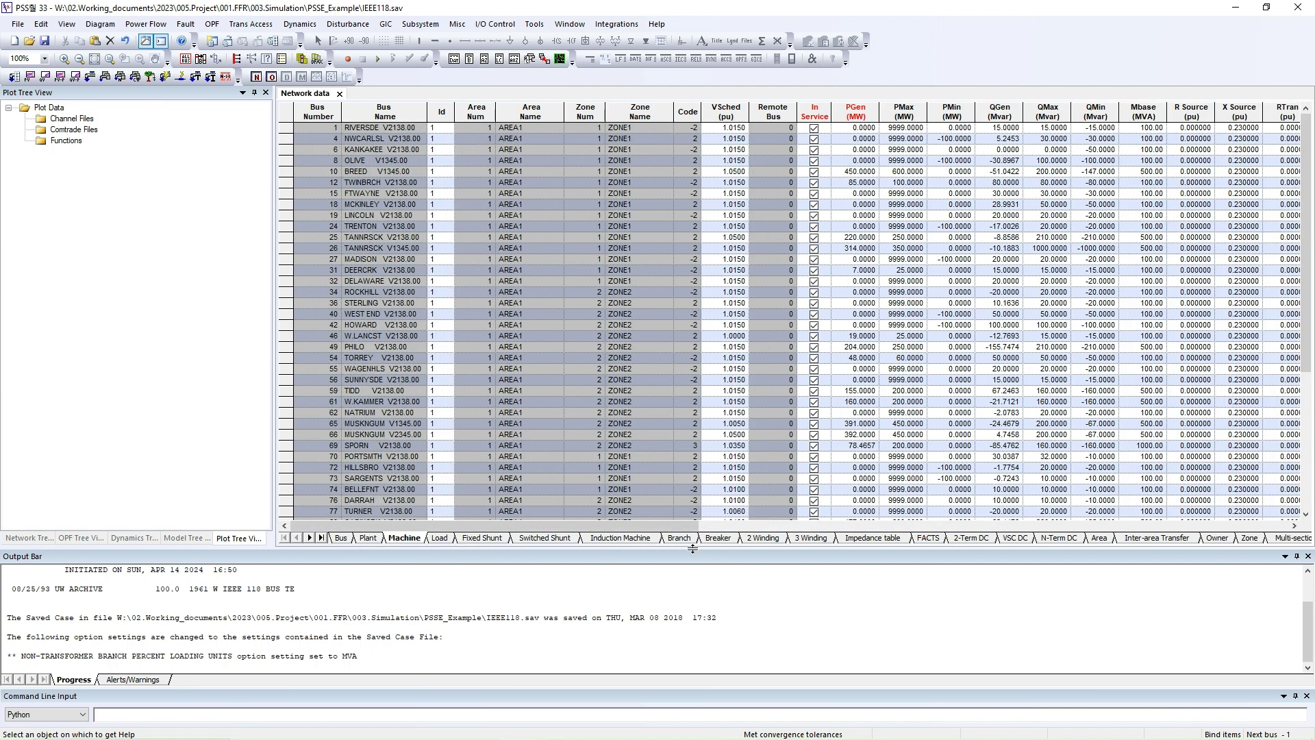
pyautogui.click(680, 538)
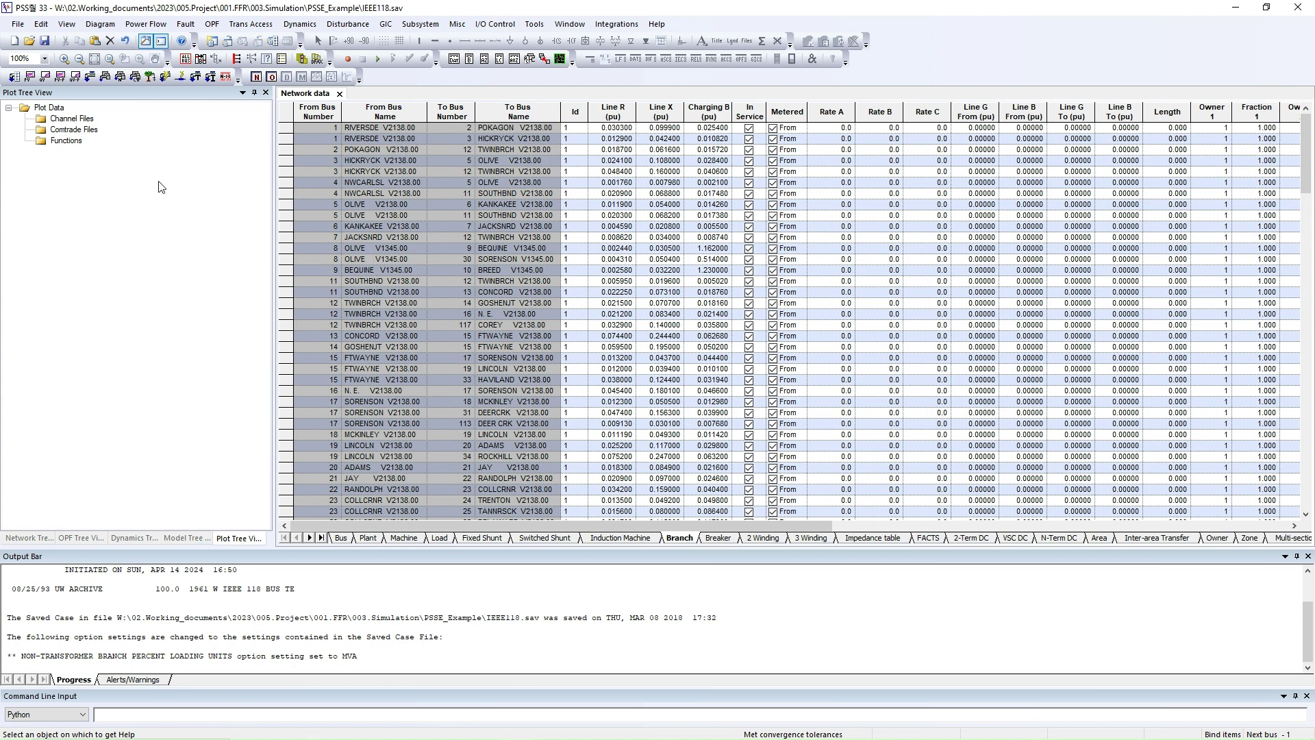
pyautogui.click(340, 539)
pyautogui.click(29, 40)
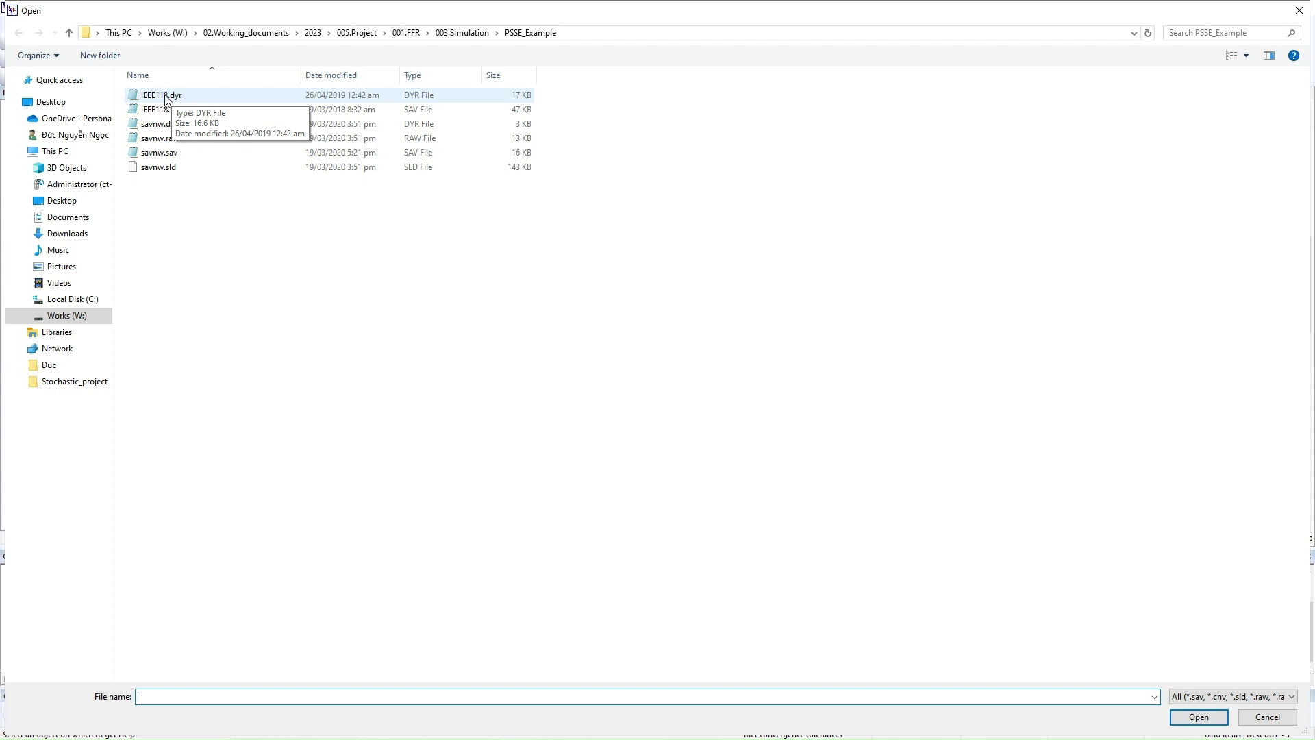
# Read IEEE118.dyr into the case and browse the Generator, Exciter and Turbine Governor model columns.
pyautogui.doubleClick(167, 98)
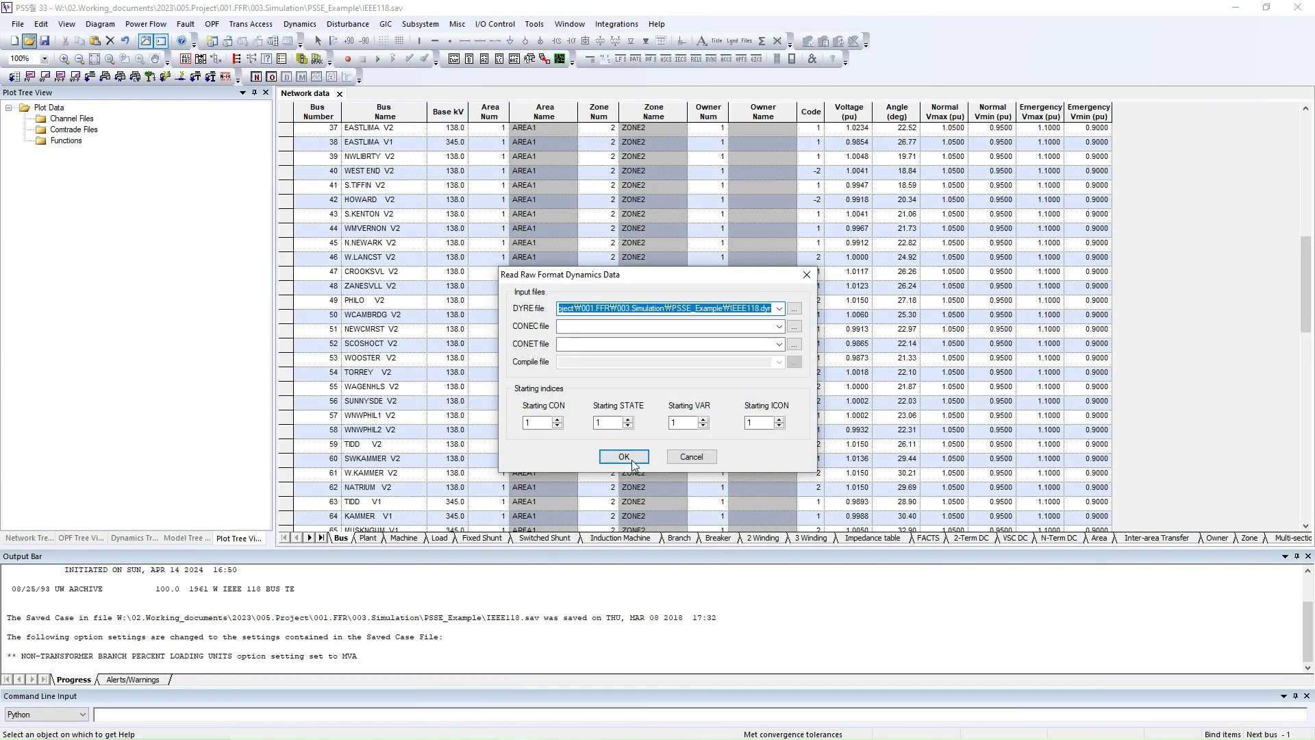
pyautogui.click(629, 457)
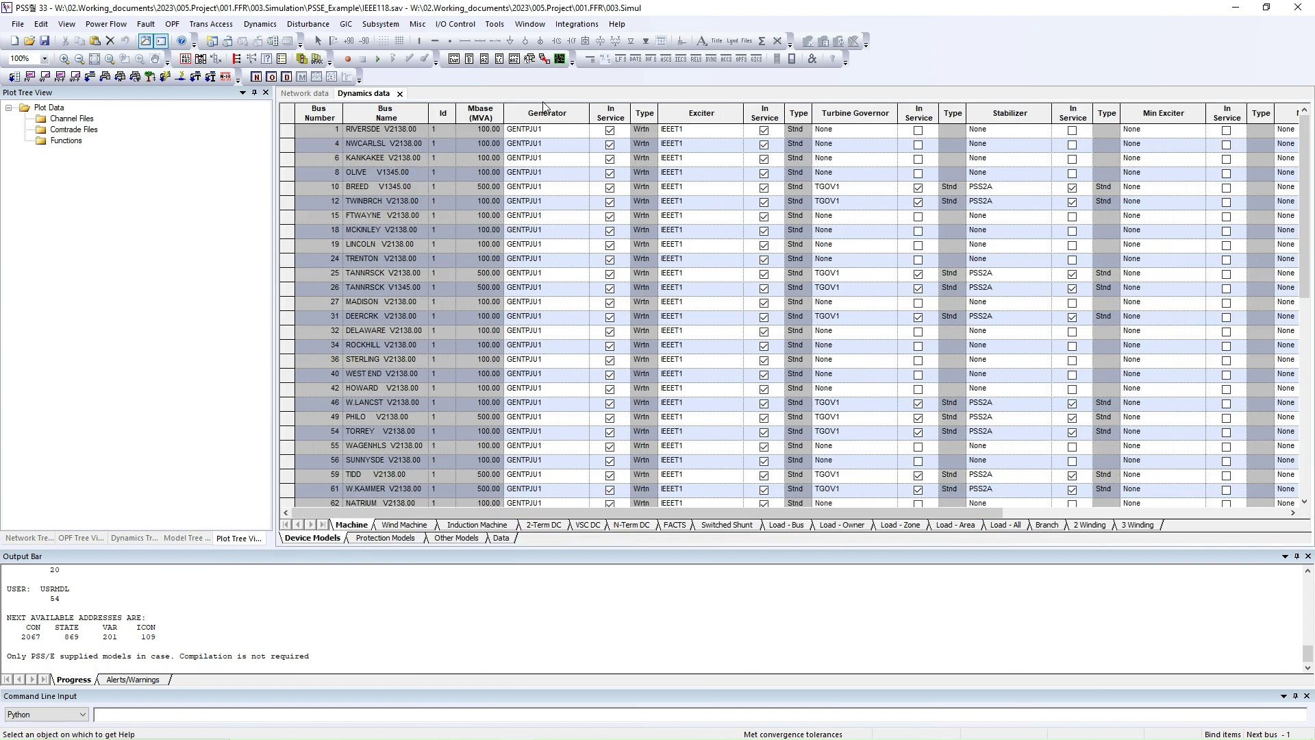
pyautogui.click(547, 113)
pyautogui.click(701, 113)
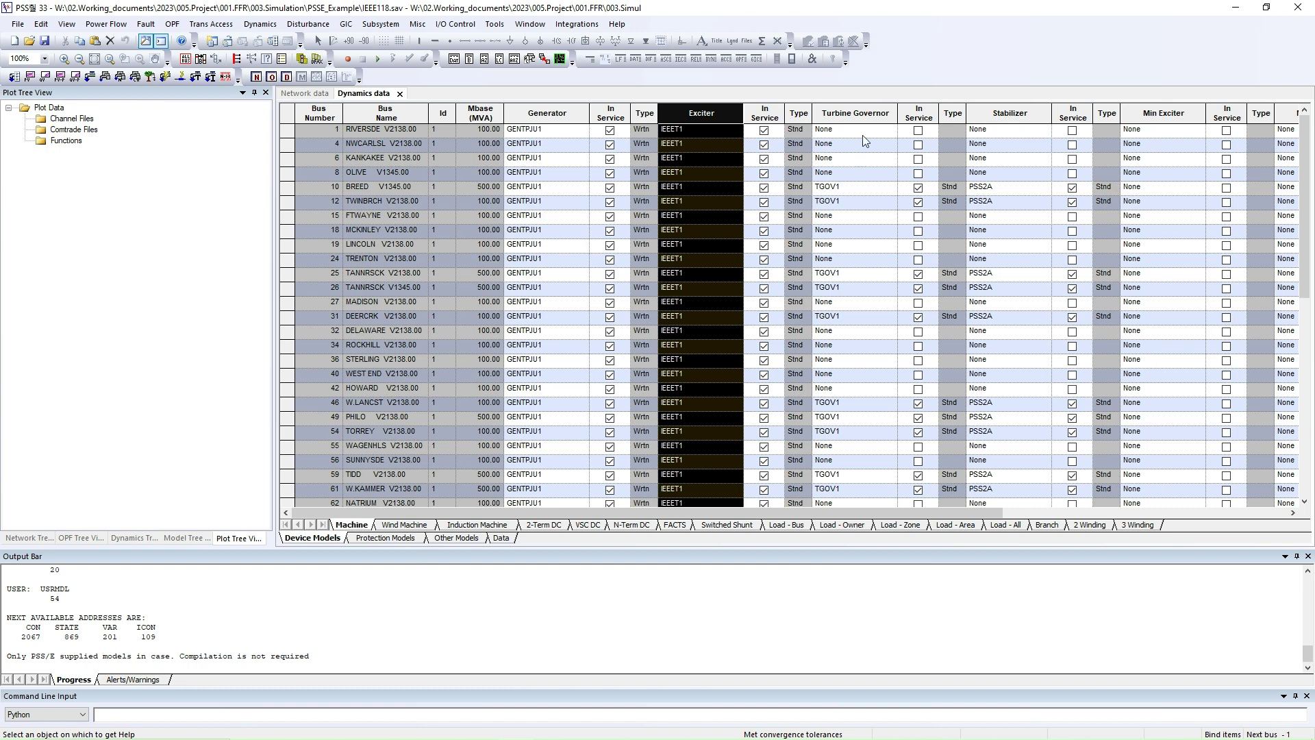
pyautogui.click(865, 113)
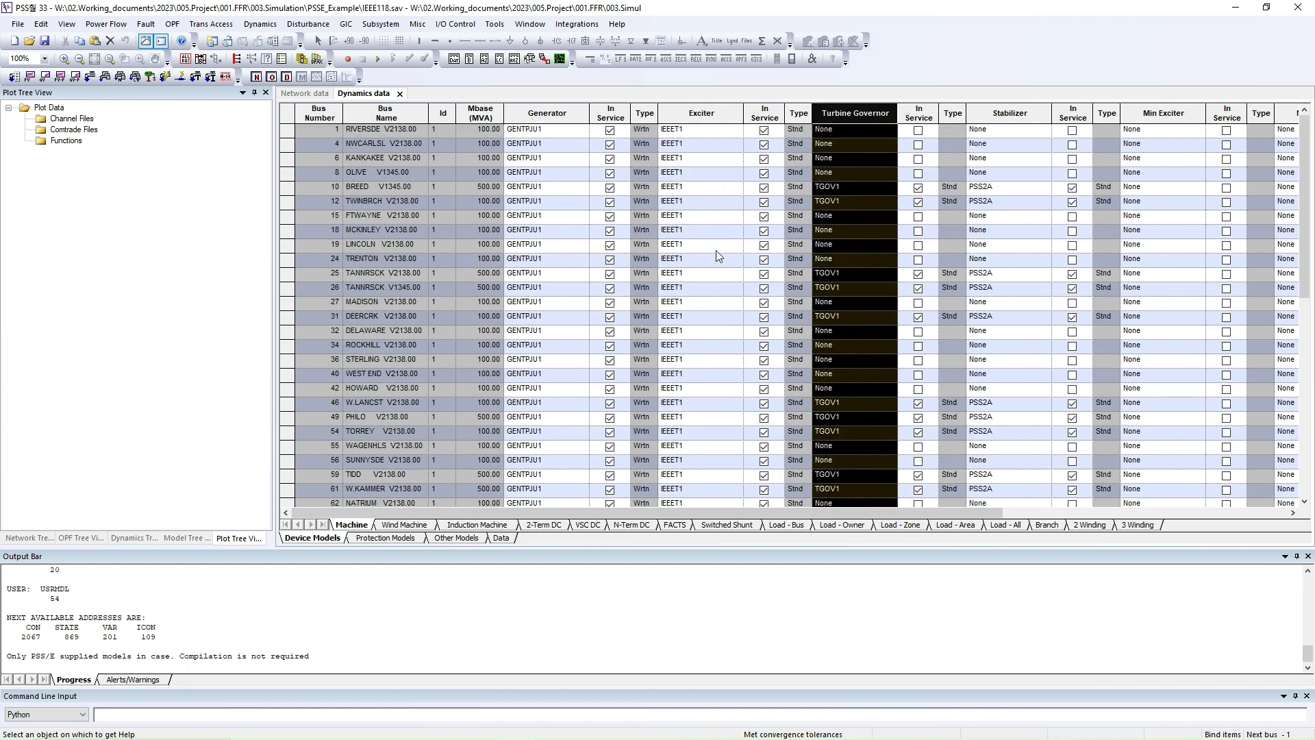
pyautogui.click(578, 176)
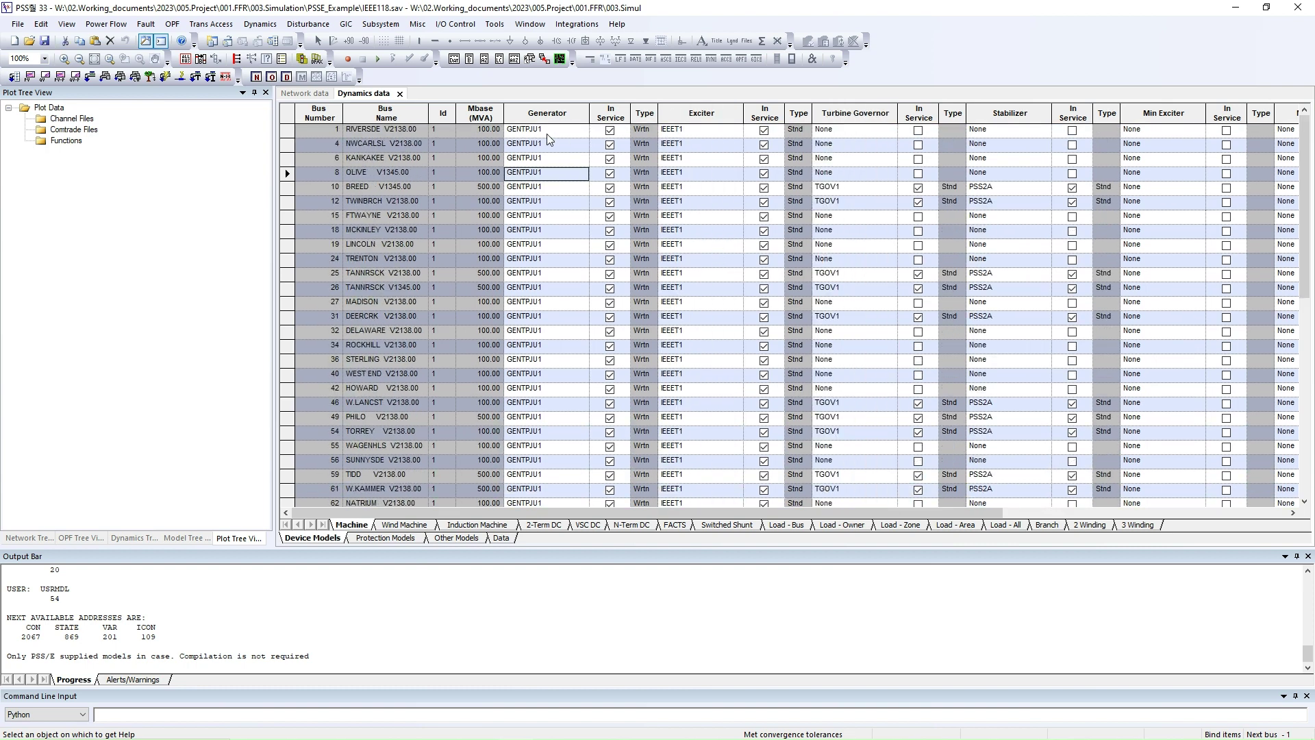
pyautogui.rightClick(547, 134)
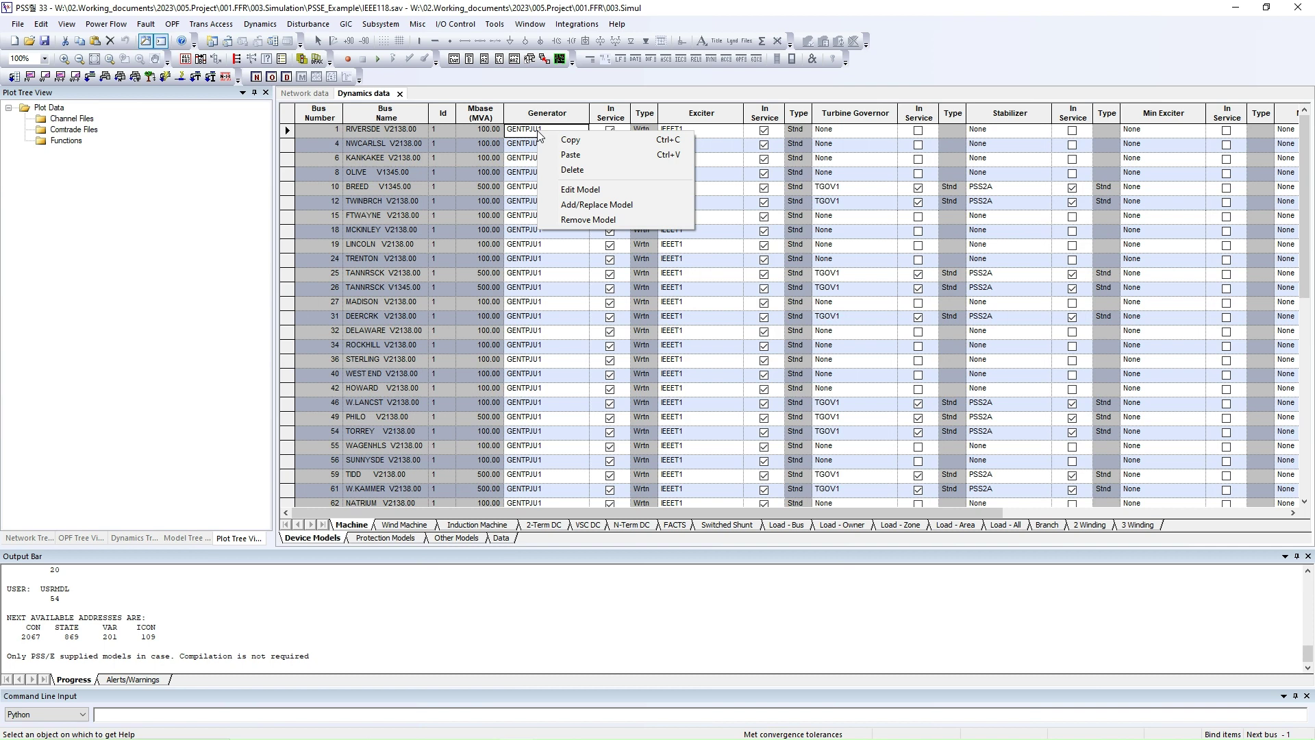
# Inspect the first generator's GENTPJU1 parameters and close them without changes.
pyautogui.click(573, 197)
pyautogui.click(552, 277)
pyautogui.click(554, 275)
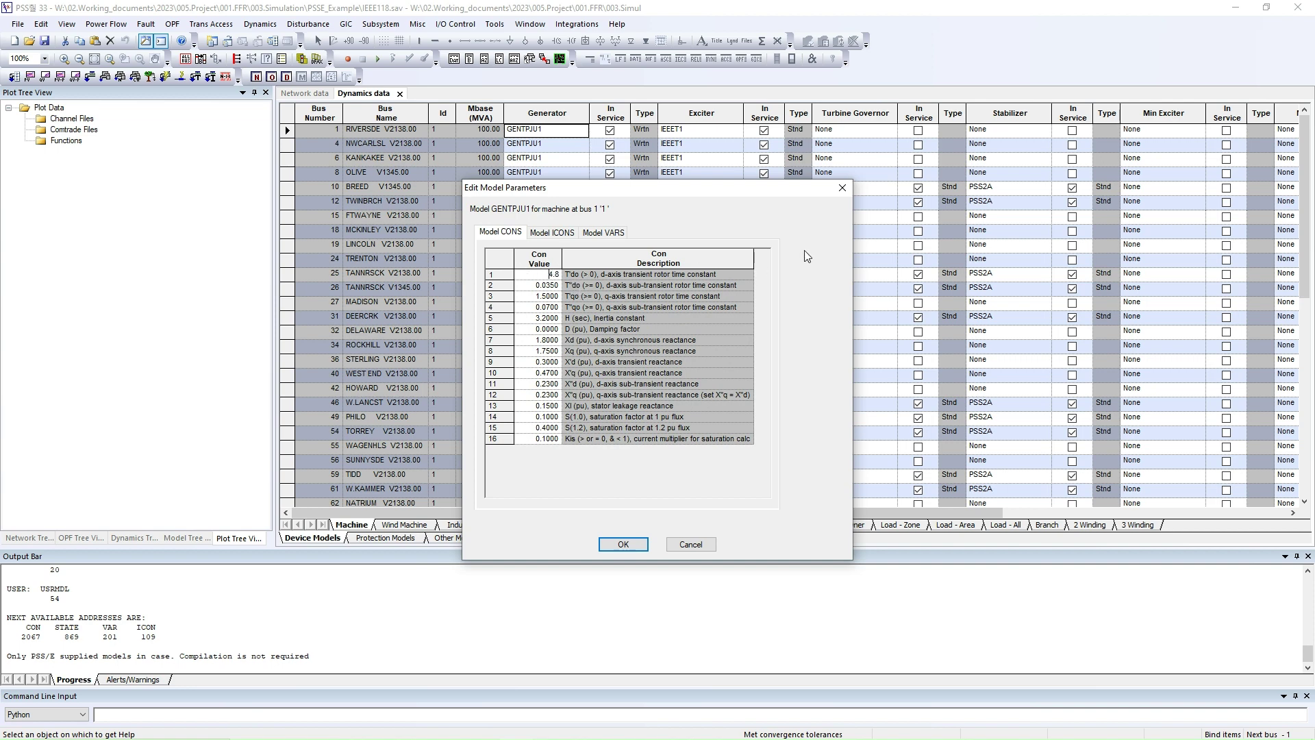
pyautogui.click(843, 189)
# Browse replacement generator models such as GENTRA, GENROU and CSVGN6 without replacing anything.
pyautogui.rightClick(547, 131)
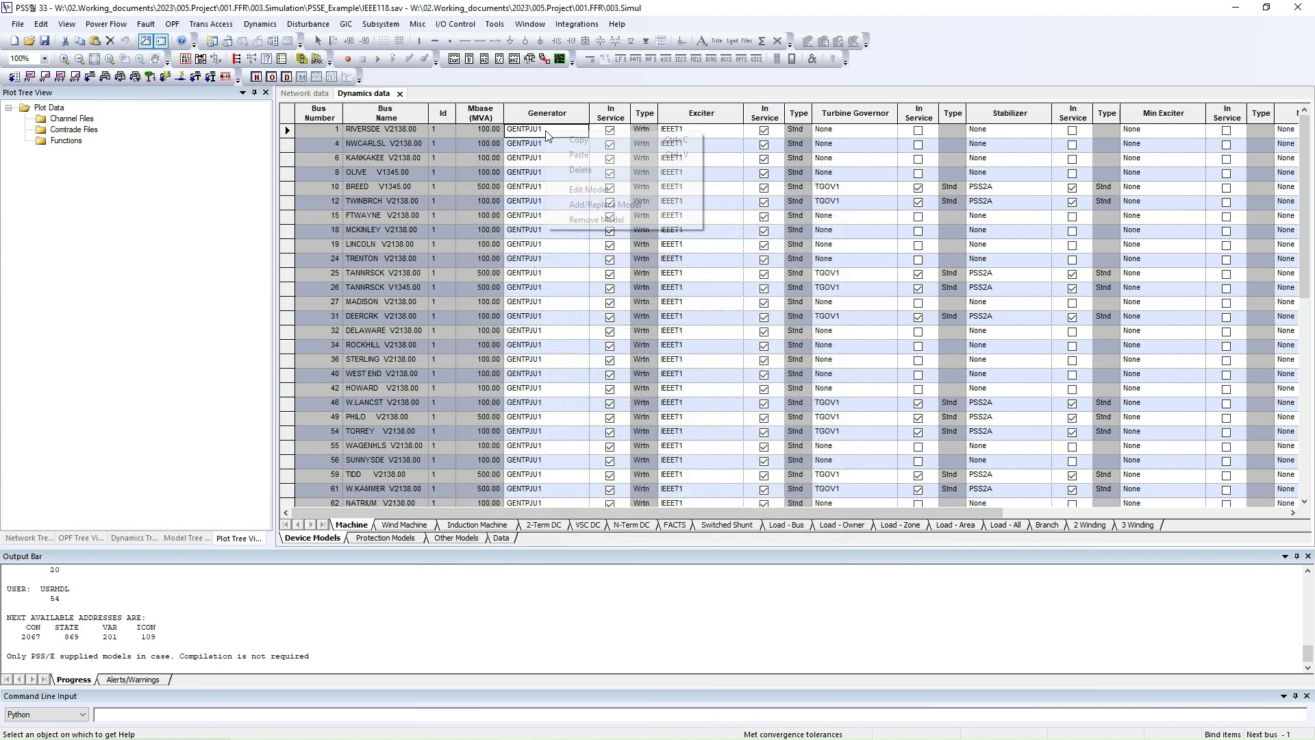
pyautogui.click(614, 207)
pyautogui.scroll(-3, 643, 399)
pyautogui.click(607, 446)
pyautogui.click(600, 410)
pyautogui.click(605, 364)
pyautogui.click(743, 259)
# Look at the exciter and governor entries, then return to the Network bus data.
pyautogui.click(691, 133)
pyautogui.click(860, 147)
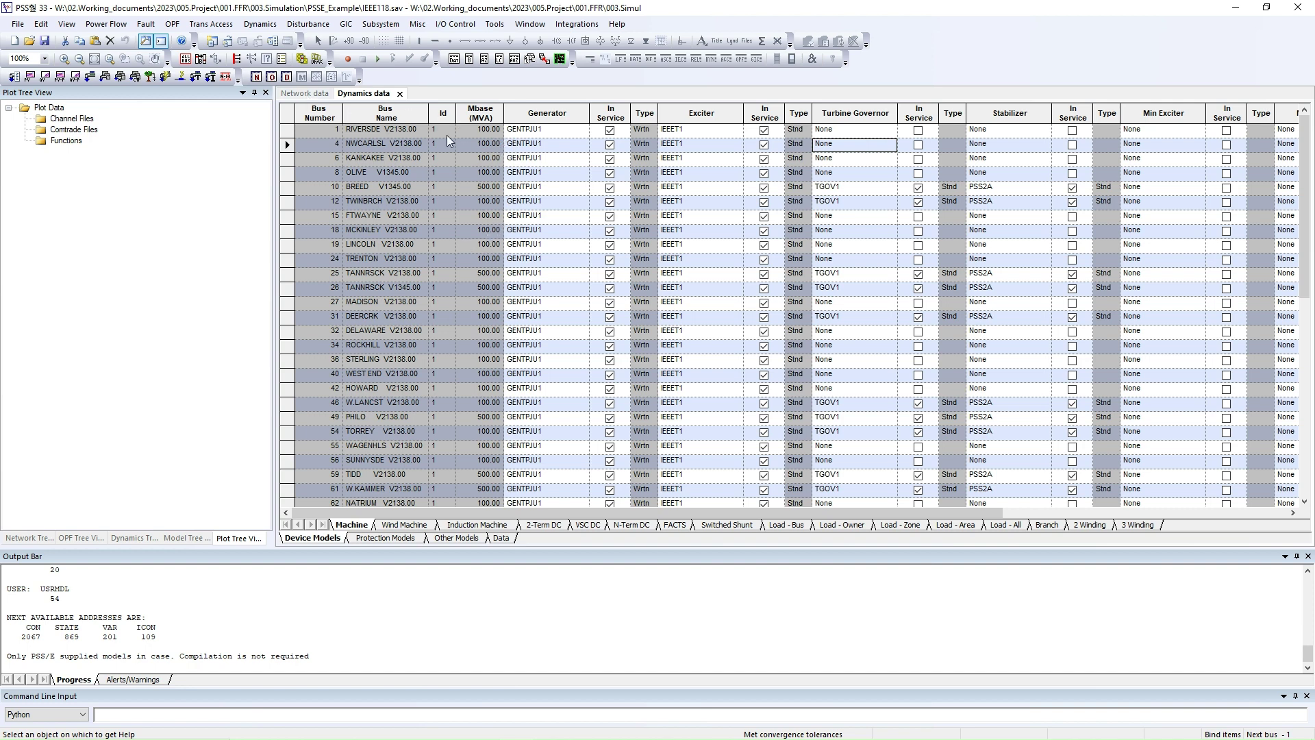
pyautogui.click(315, 94)
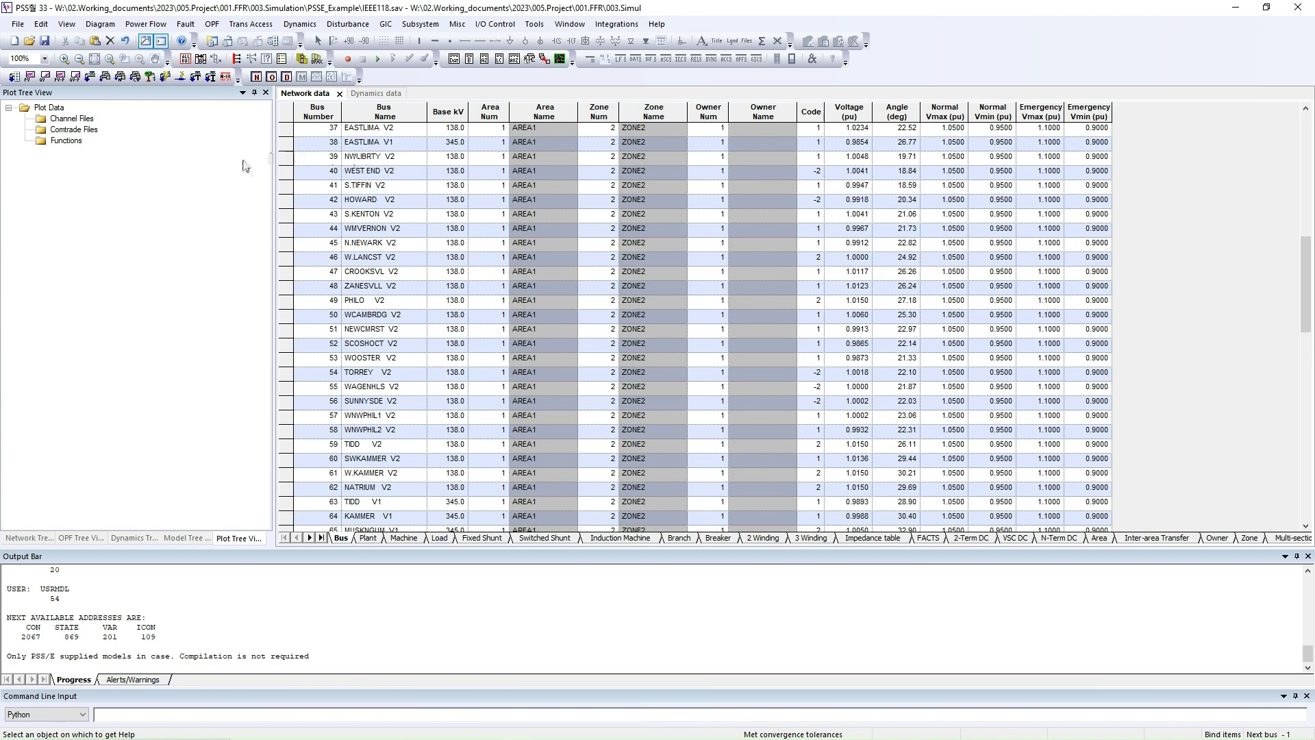
# Run a full Newton-Raphson solve with Flat start ticked and enlarge the output log.
pyautogui.click(132, 30)
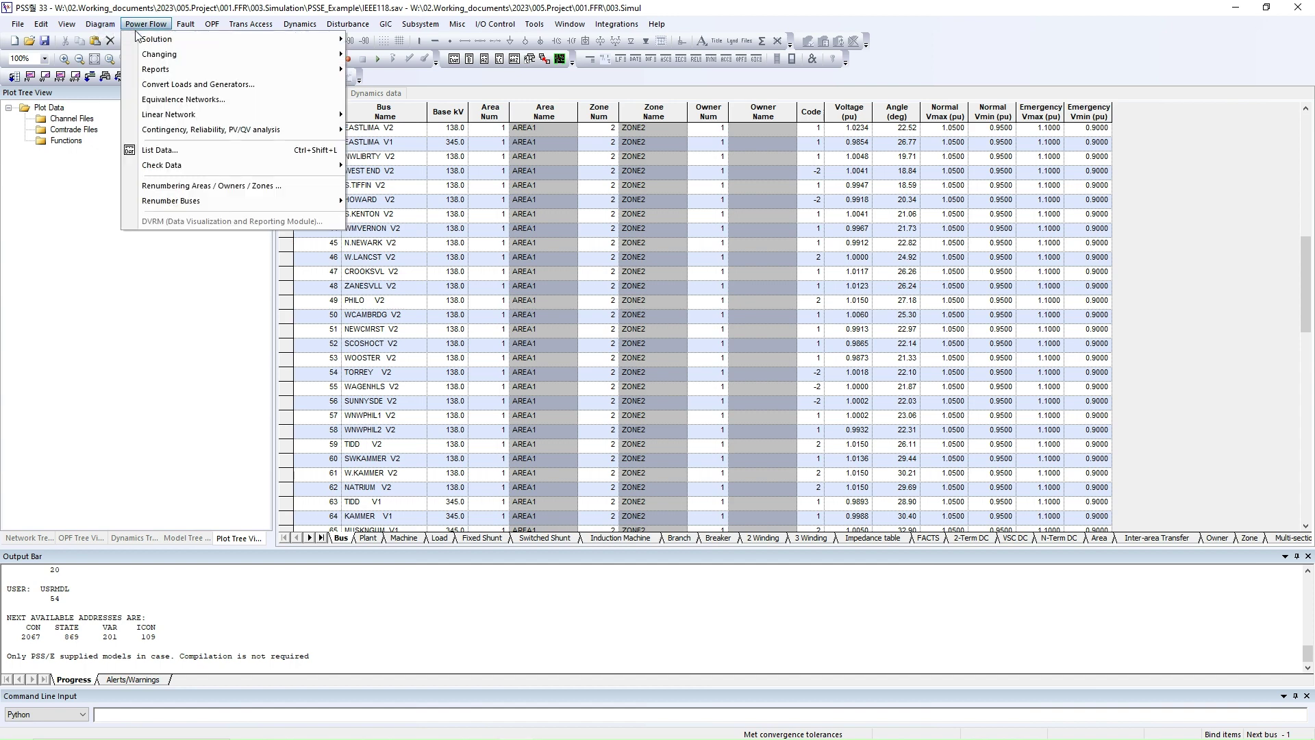
pyautogui.moveTo(171, 44)
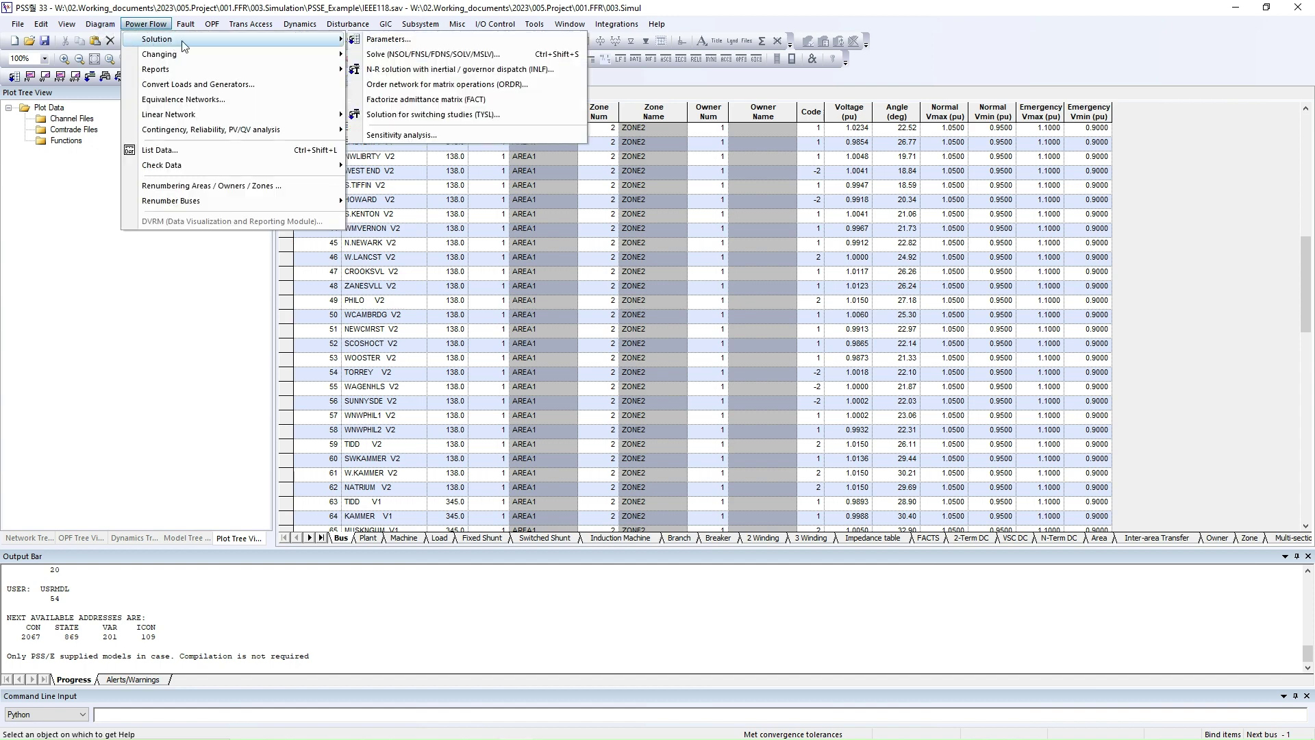
pyautogui.click(390, 57)
pyautogui.moveTo(159, 33); pyautogui.dragTo(577, 104)
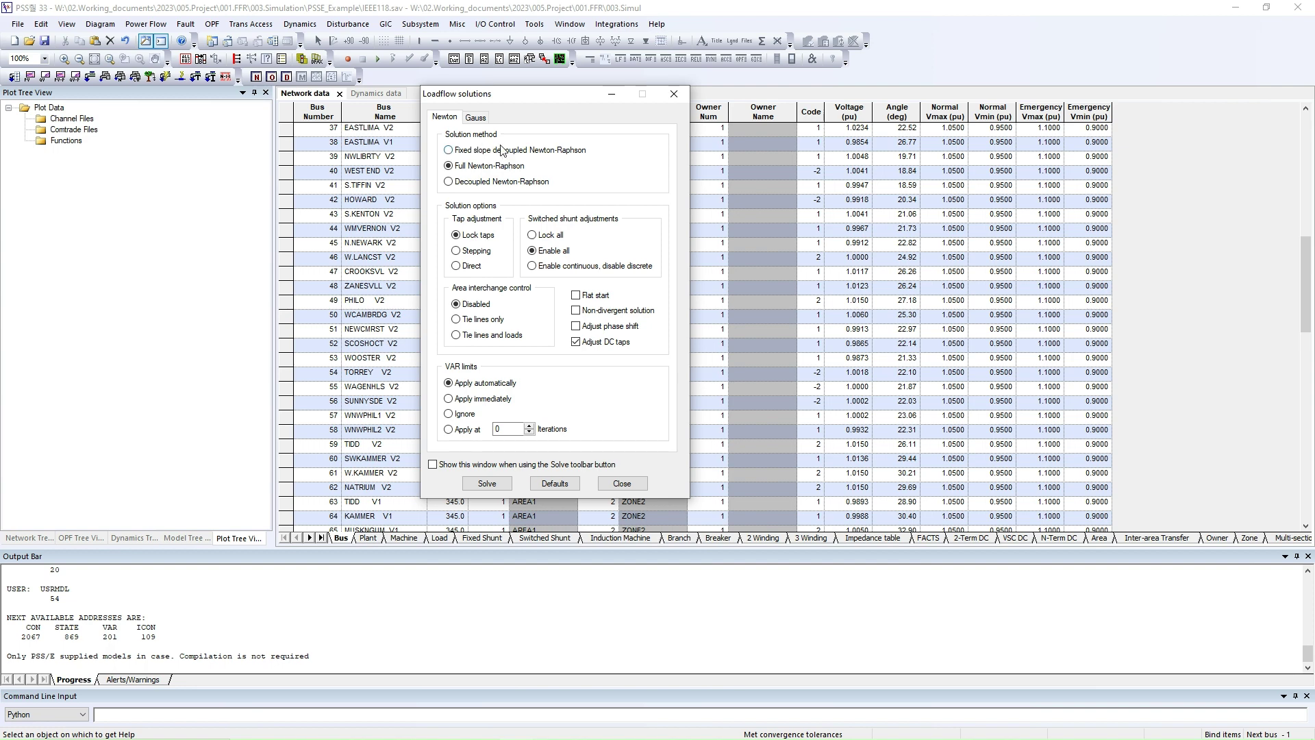
pyautogui.click(476, 117)
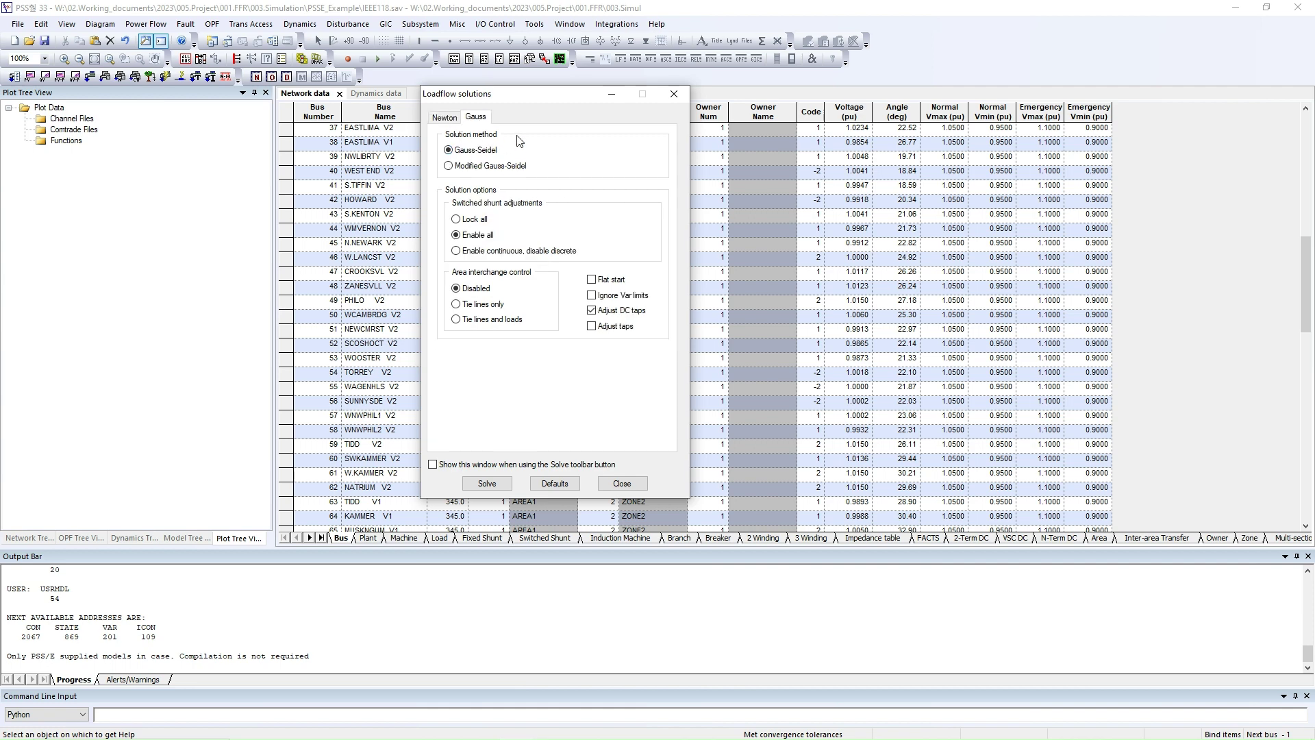
pyautogui.click(445, 118)
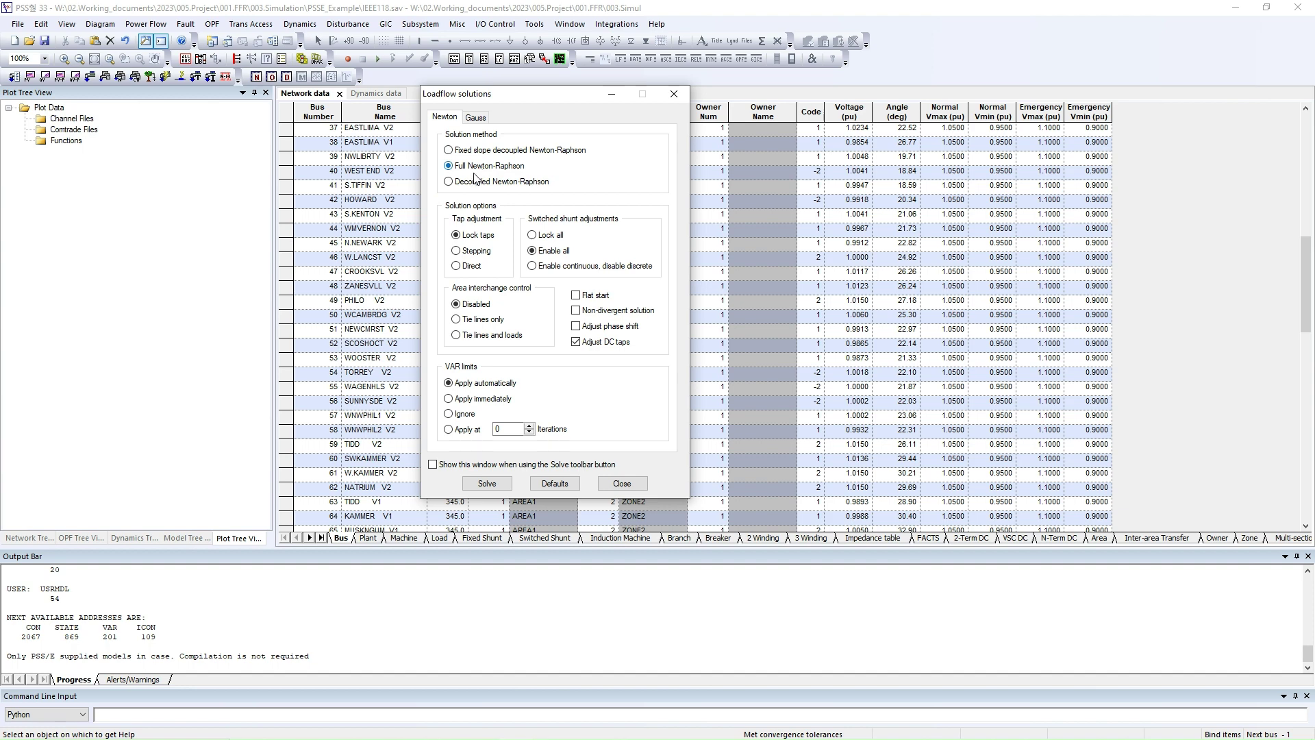
pyautogui.click(576, 295)
pyautogui.click(487, 484)
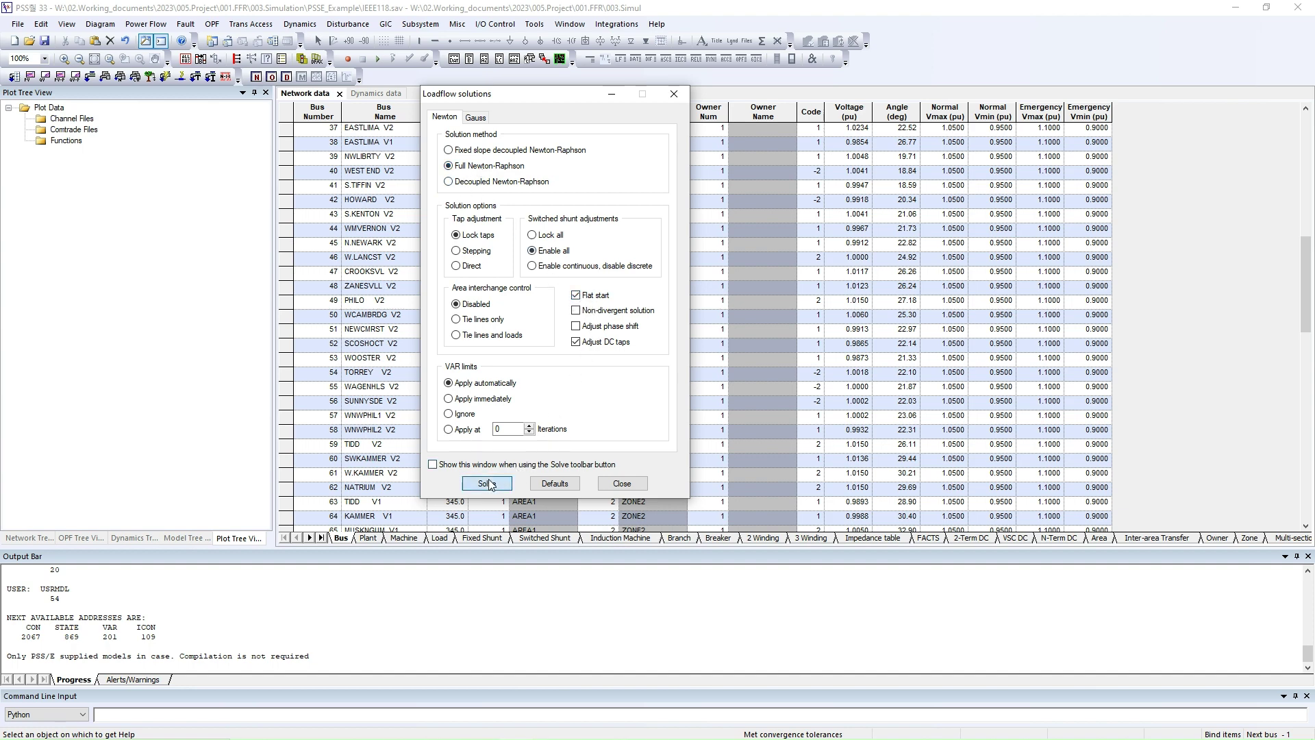
pyautogui.click(618, 483)
pyautogui.moveTo(368, 548); pyautogui.dragTo(274, 303)
pyautogui.scroll(12, 226, 447)
pyautogui.scroll(-4, 209, 435)
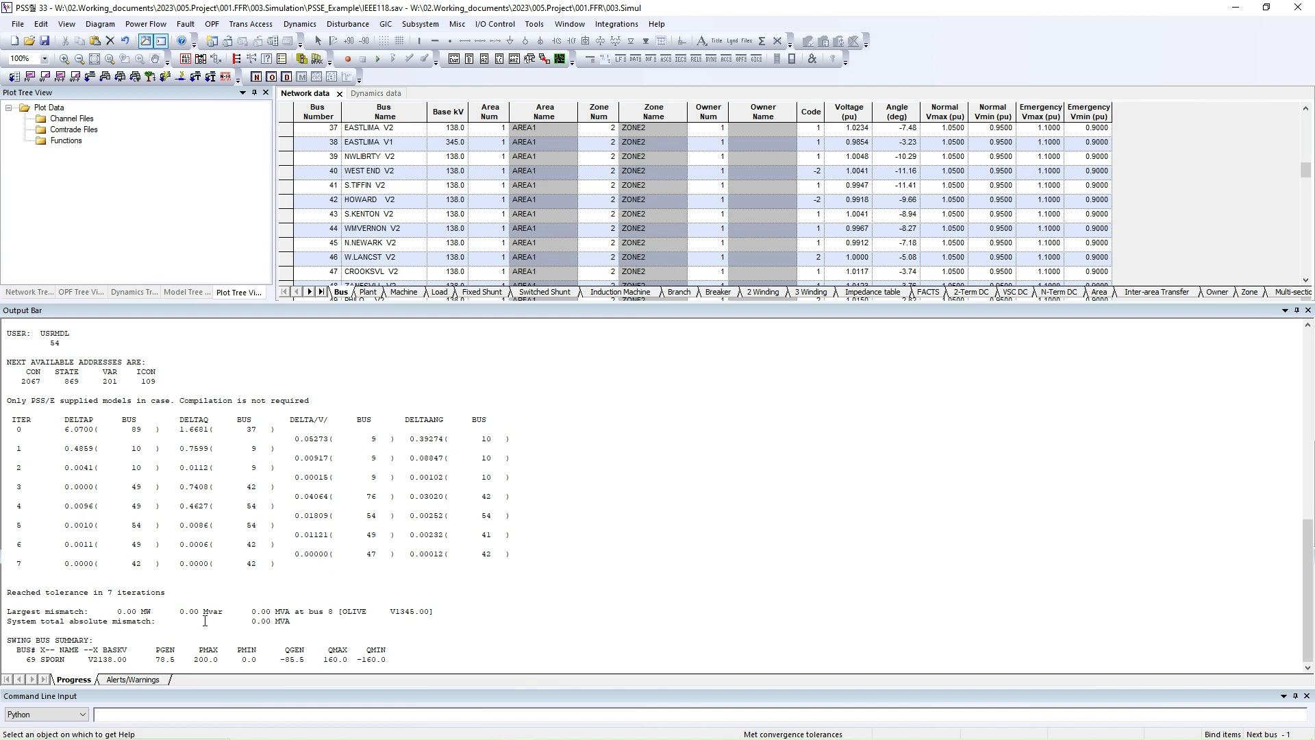
# Note the 0.00 MW largest mismatch, then open and dismiss the conversion settings window.
pyautogui.moveTo(118, 611); pyautogui.dragTo(151, 611)
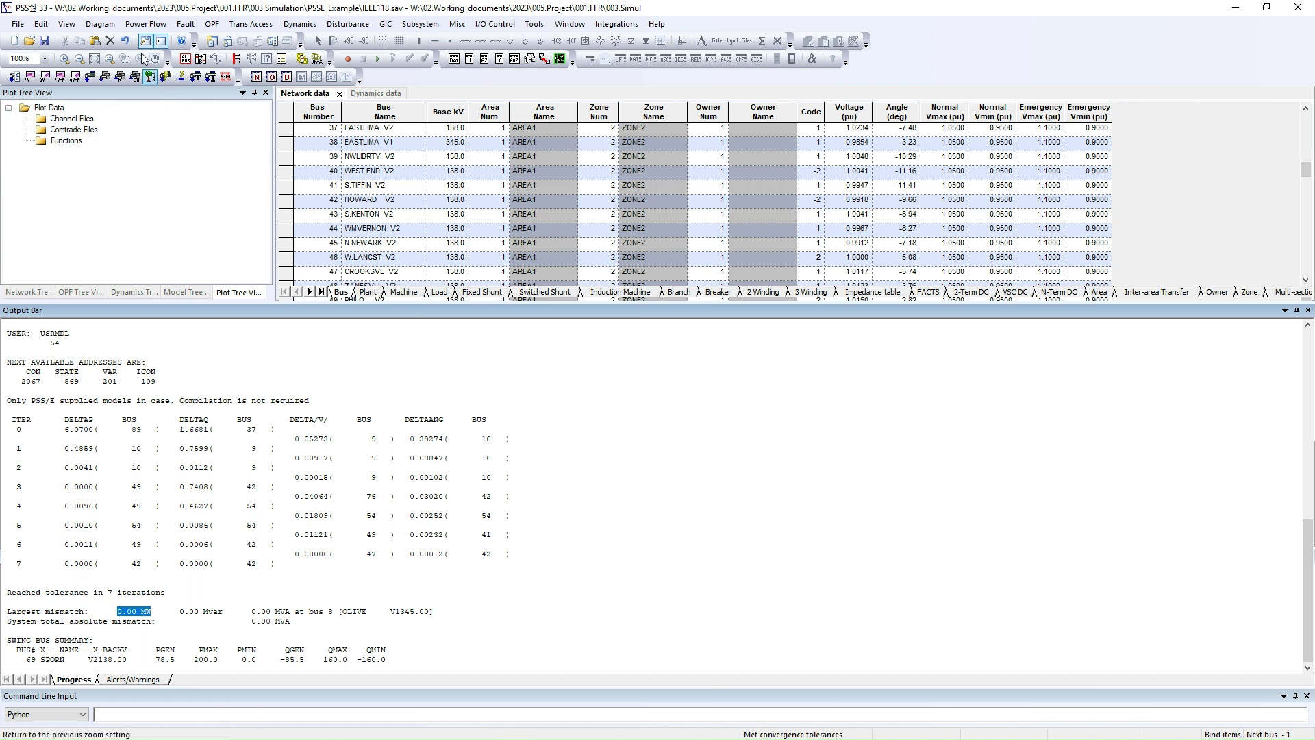
pyautogui.click(142, 26)
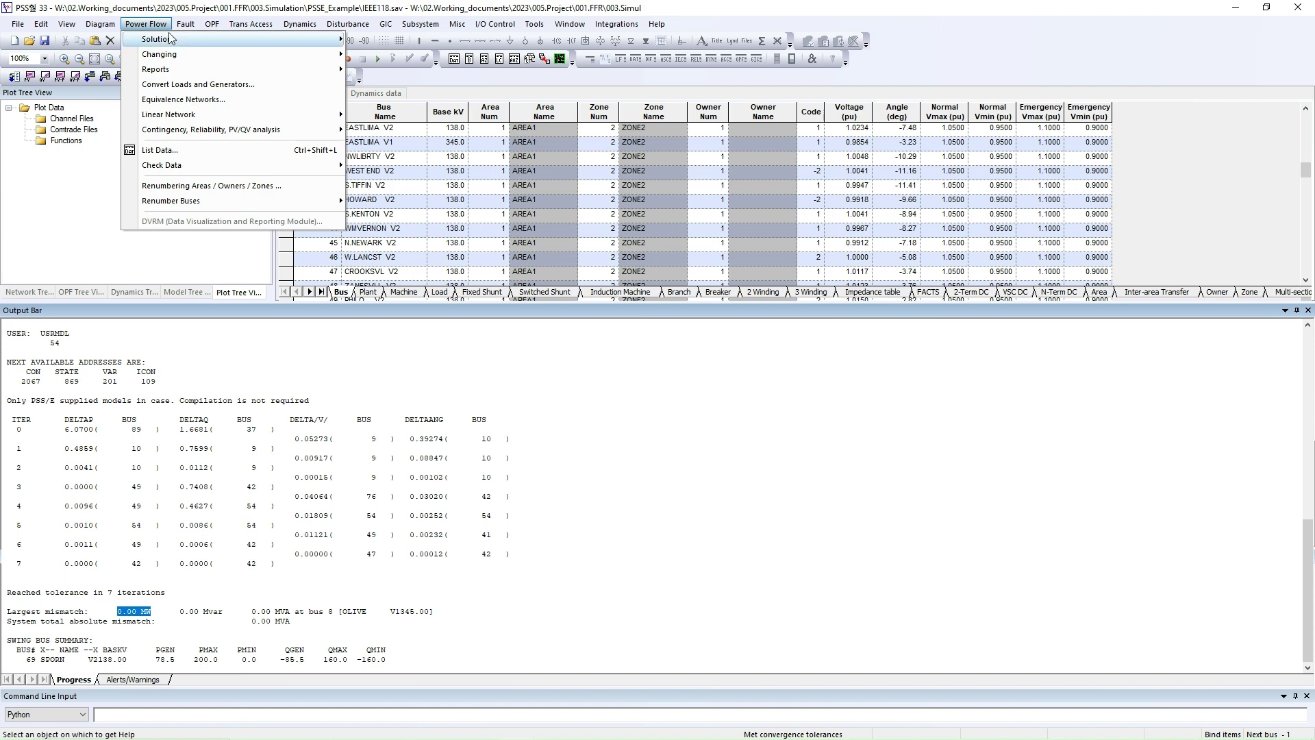
pyautogui.click(197, 84)
pyautogui.moveTo(626, 209); pyautogui.dragTo(545, 149)
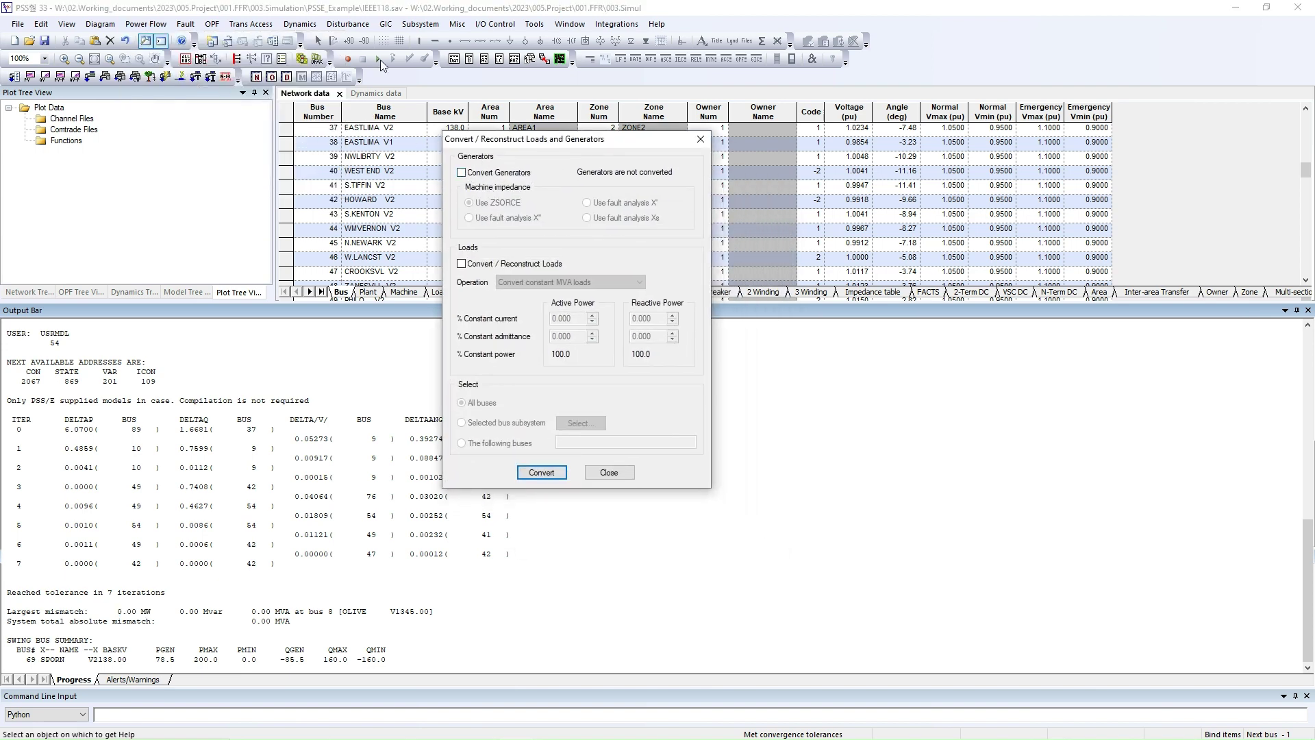
pyautogui.press('Escape')
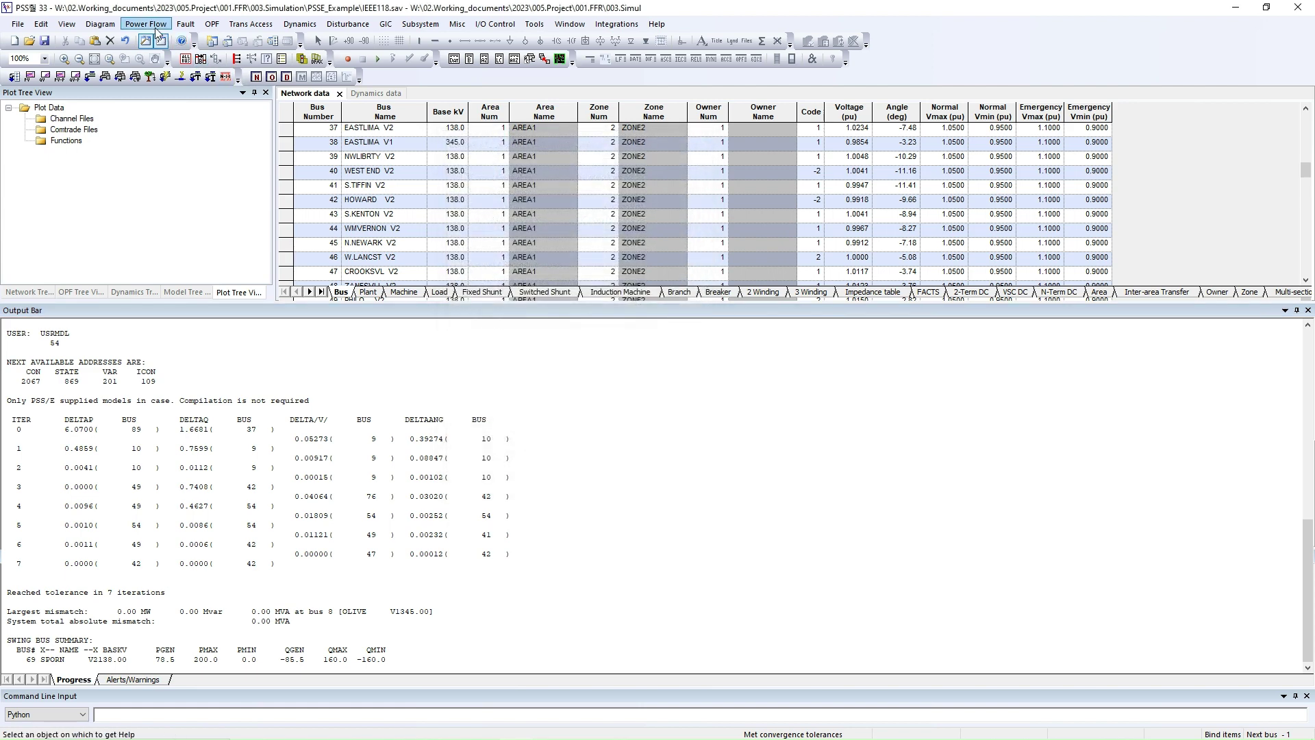
# Convert generators with ZSORCE and reconstruct loads for all buses.
pyautogui.click(155, 29)
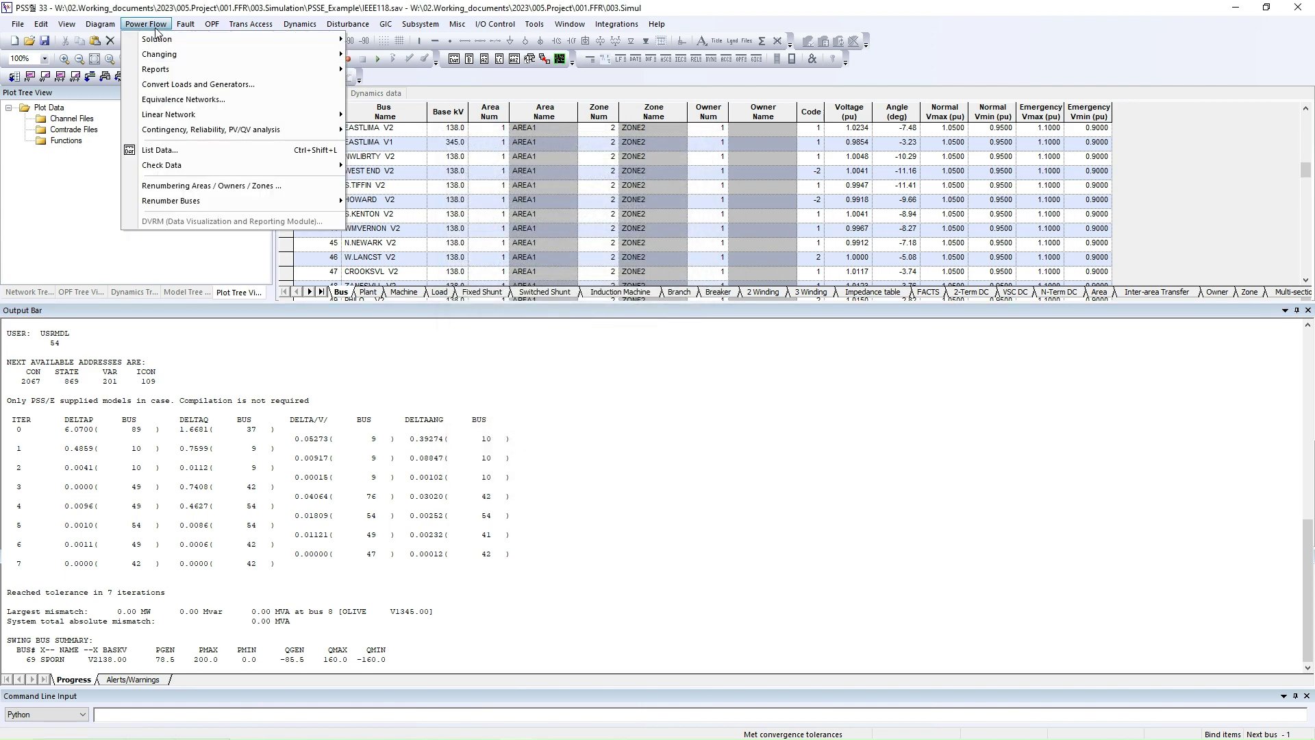
pyautogui.click(187, 85)
pyautogui.click(564, 234)
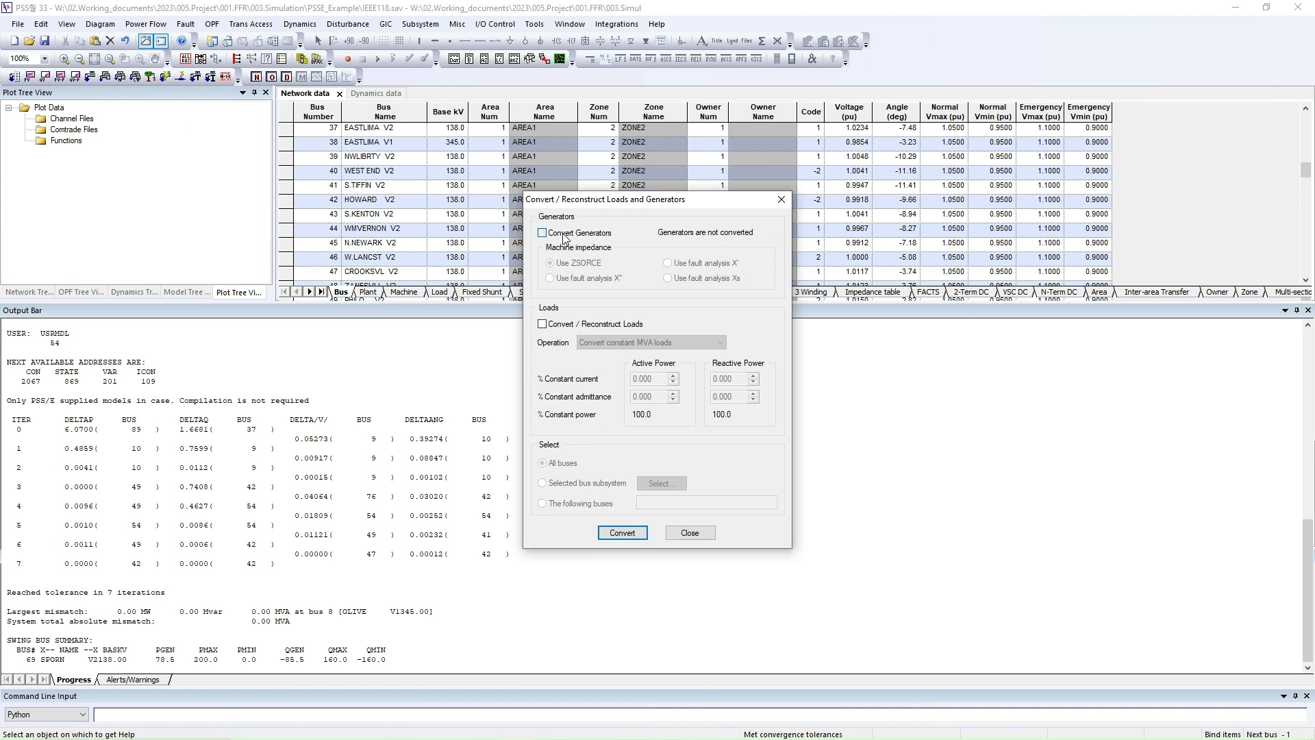
pyautogui.click(591, 324)
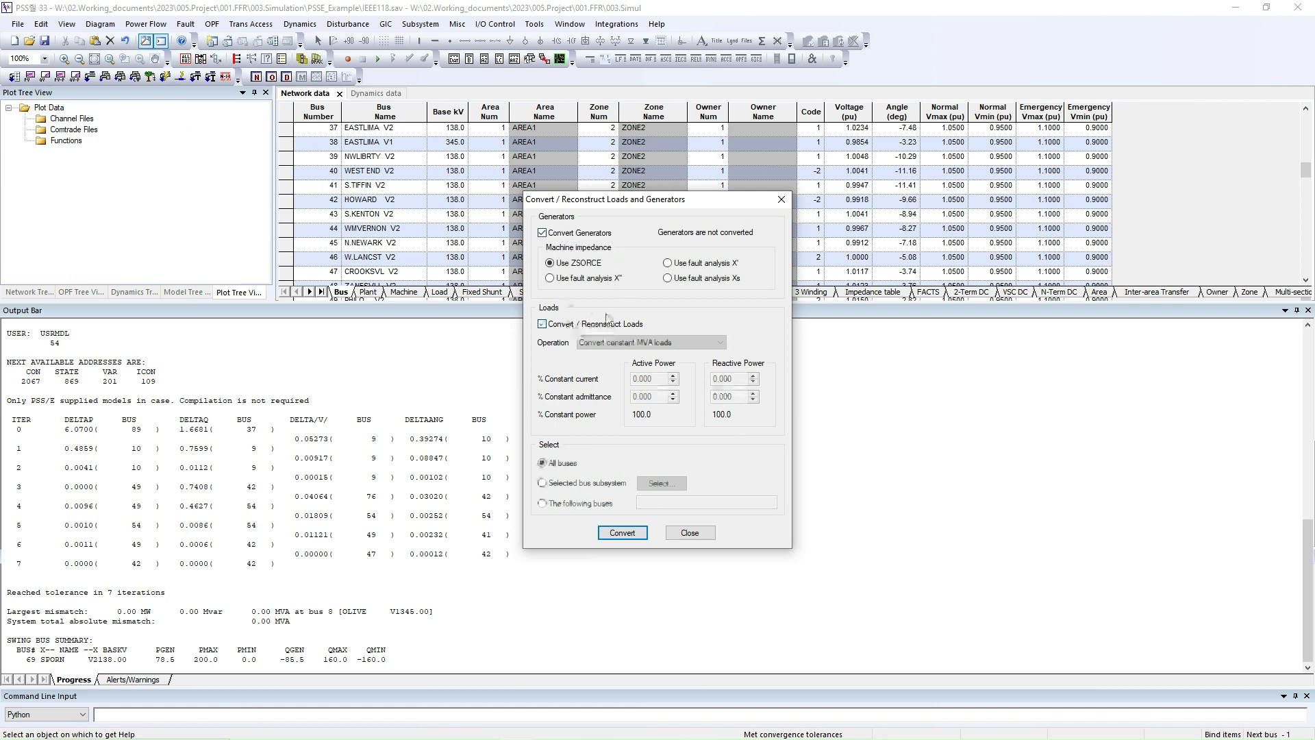
pyautogui.click(617, 531)
# Review the conversion report showing 99 of 99 loads converted.
pyautogui.moveTo(162, 656); pyautogui.dragTo(54, 554)
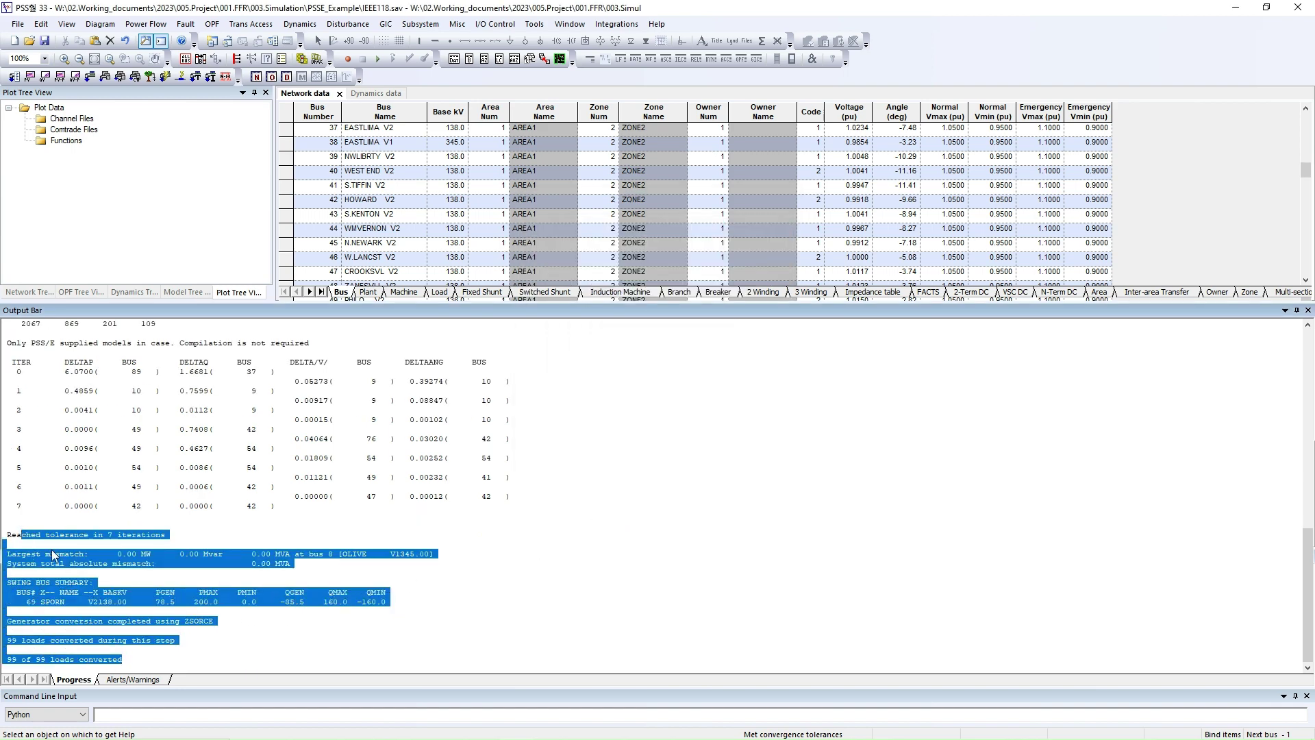
pyautogui.click(96, 646)
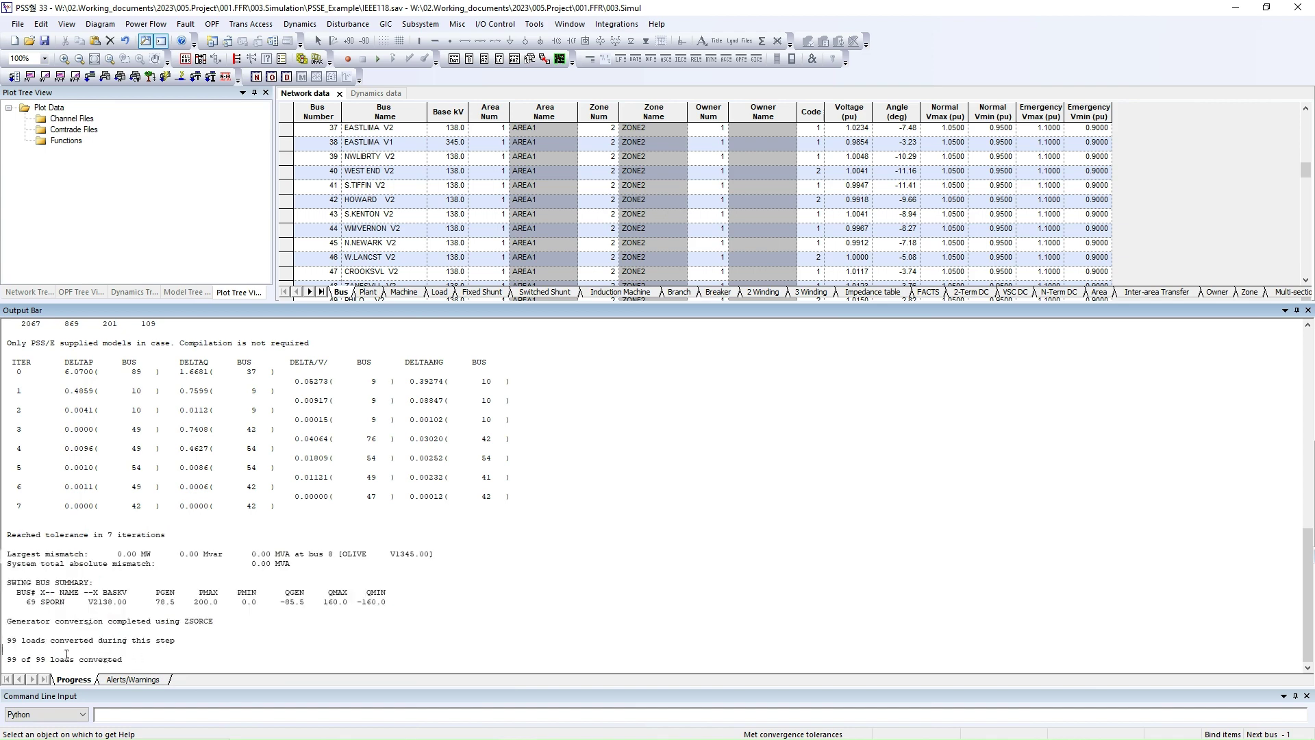
pyautogui.moveTo(145, 660); pyautogui.dragTo(91, 623)
pyautogui.click(129, 632)
pyautogui.click(131, 26)
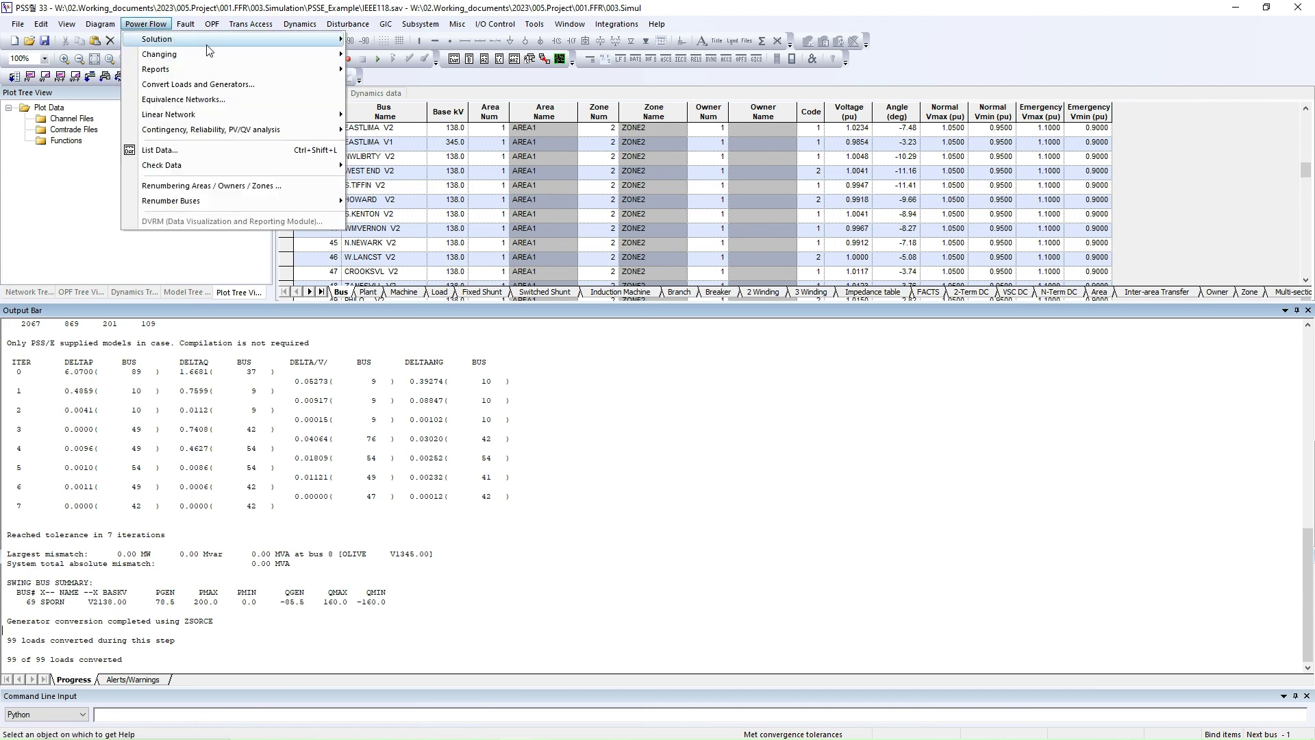
# Factorize the admittance matrix (FACT) and order the network with all branches in service (ORDR).
pyautogui.moveTo(206, 41)
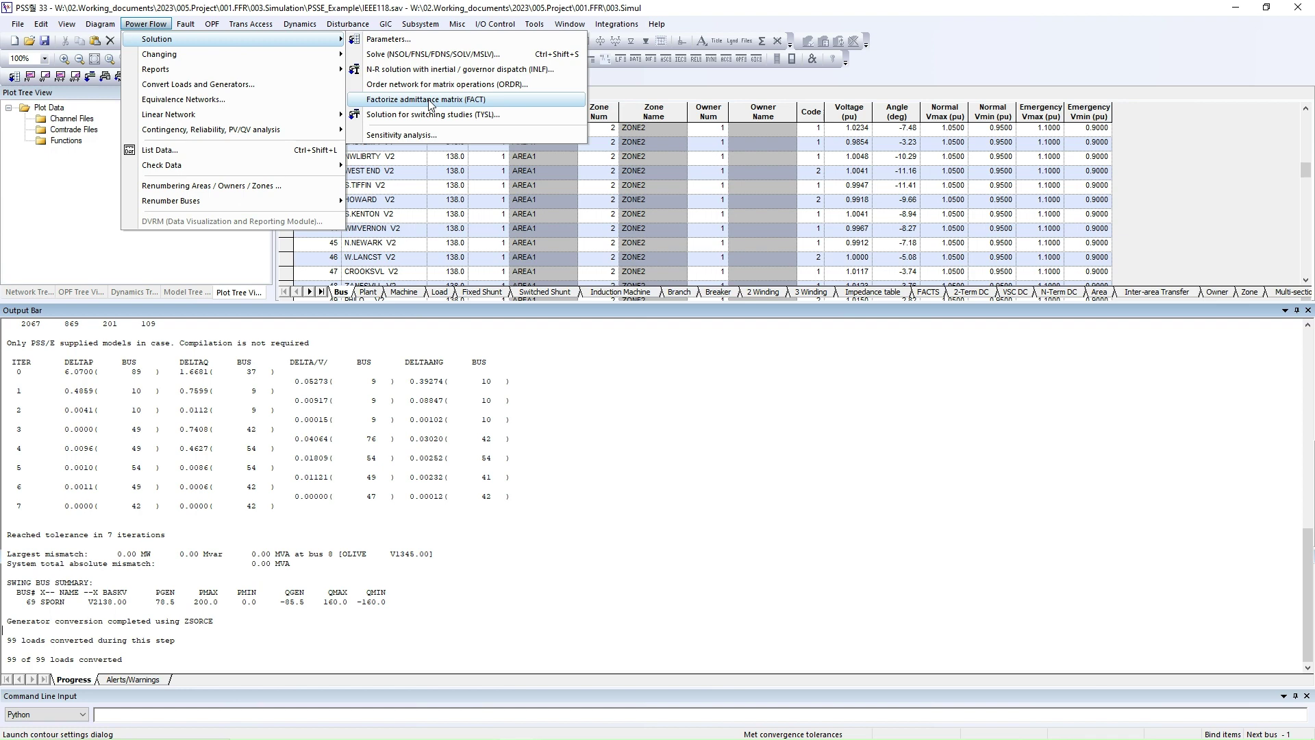
pyautogui.click(429, 103)
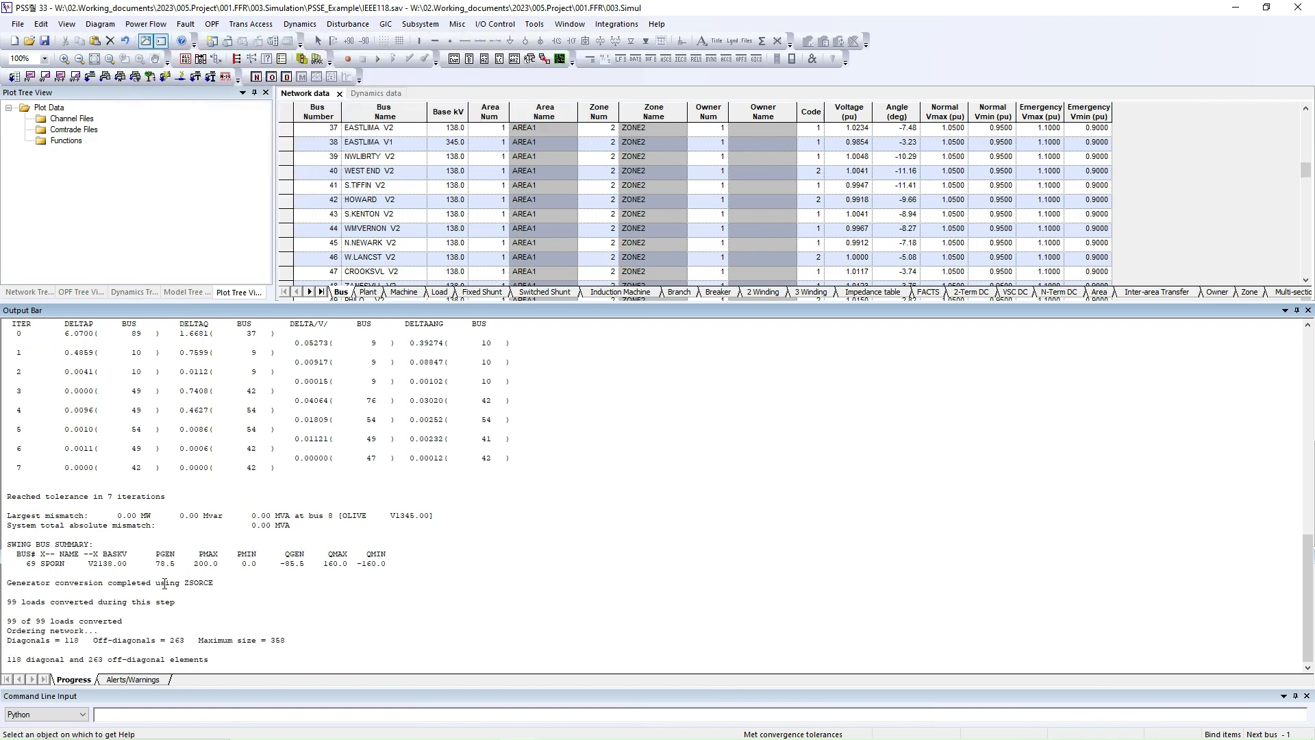
pyautogui.click(145, 24)
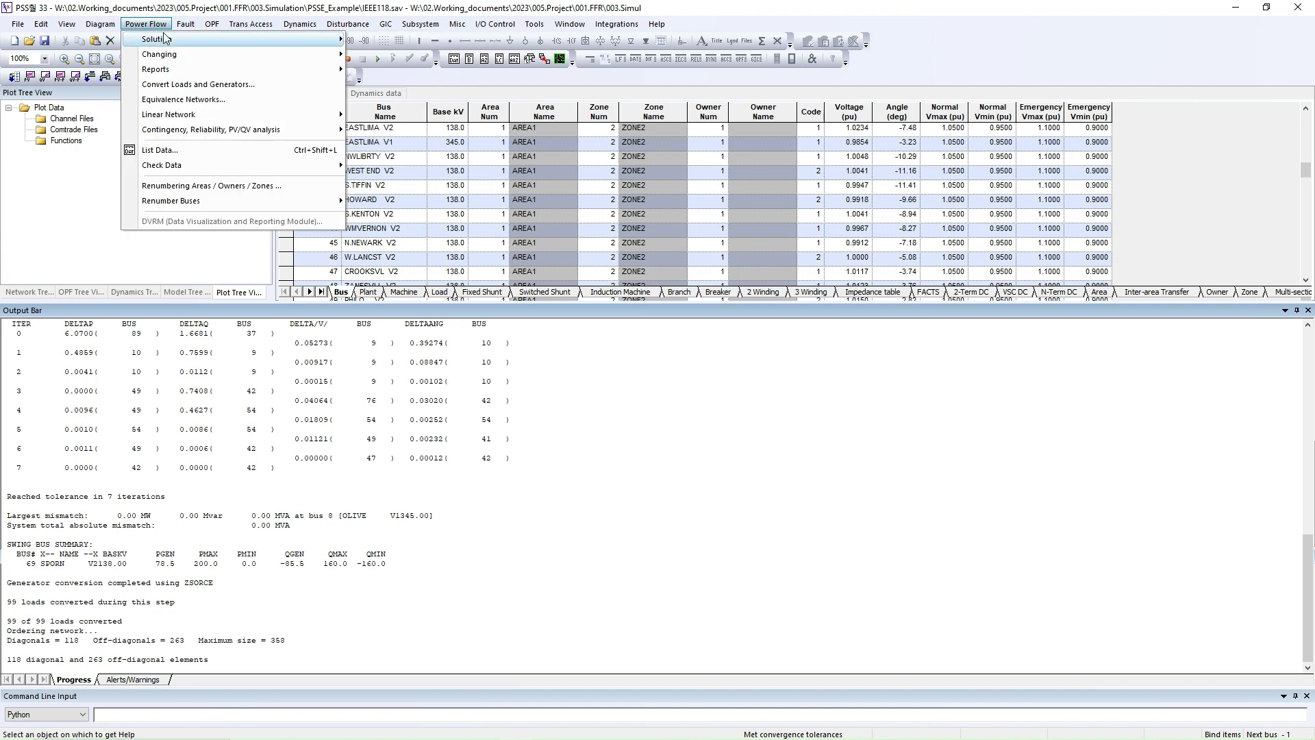
pyautogui.moveTo(168, 39)
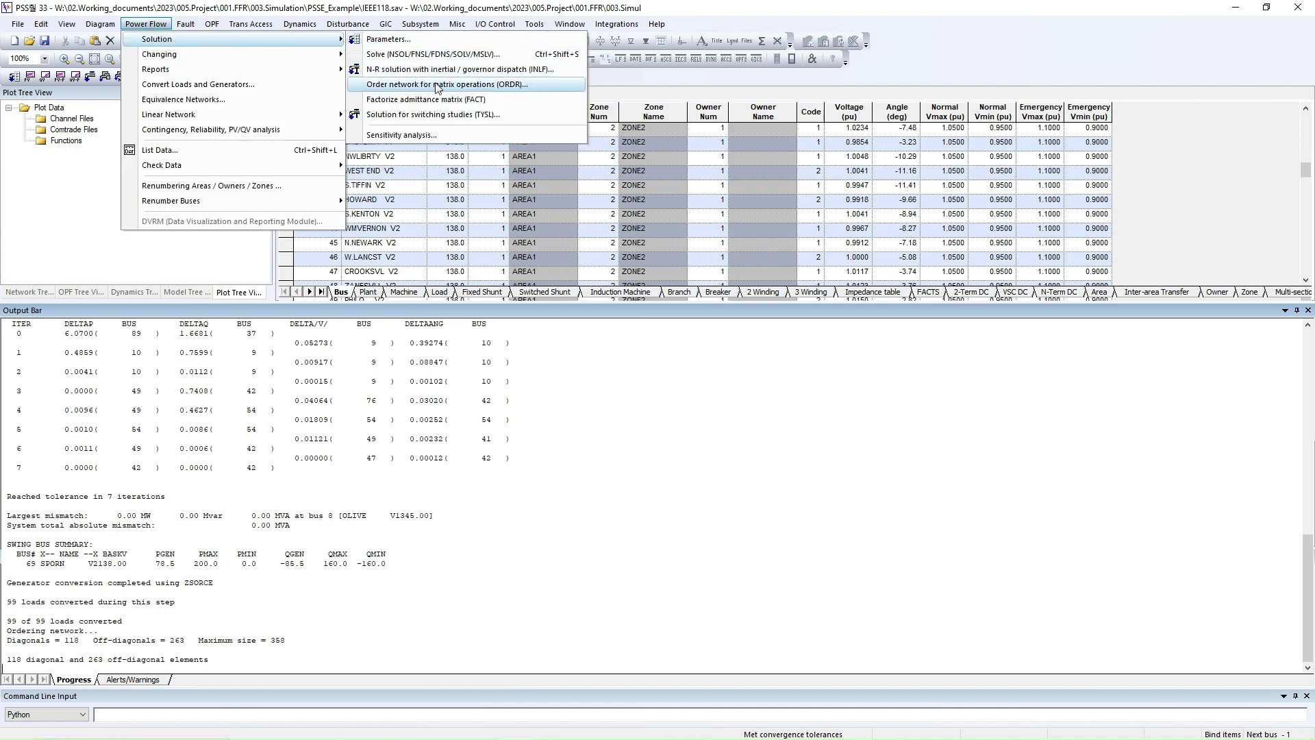
pyautogui.click(507, 85)
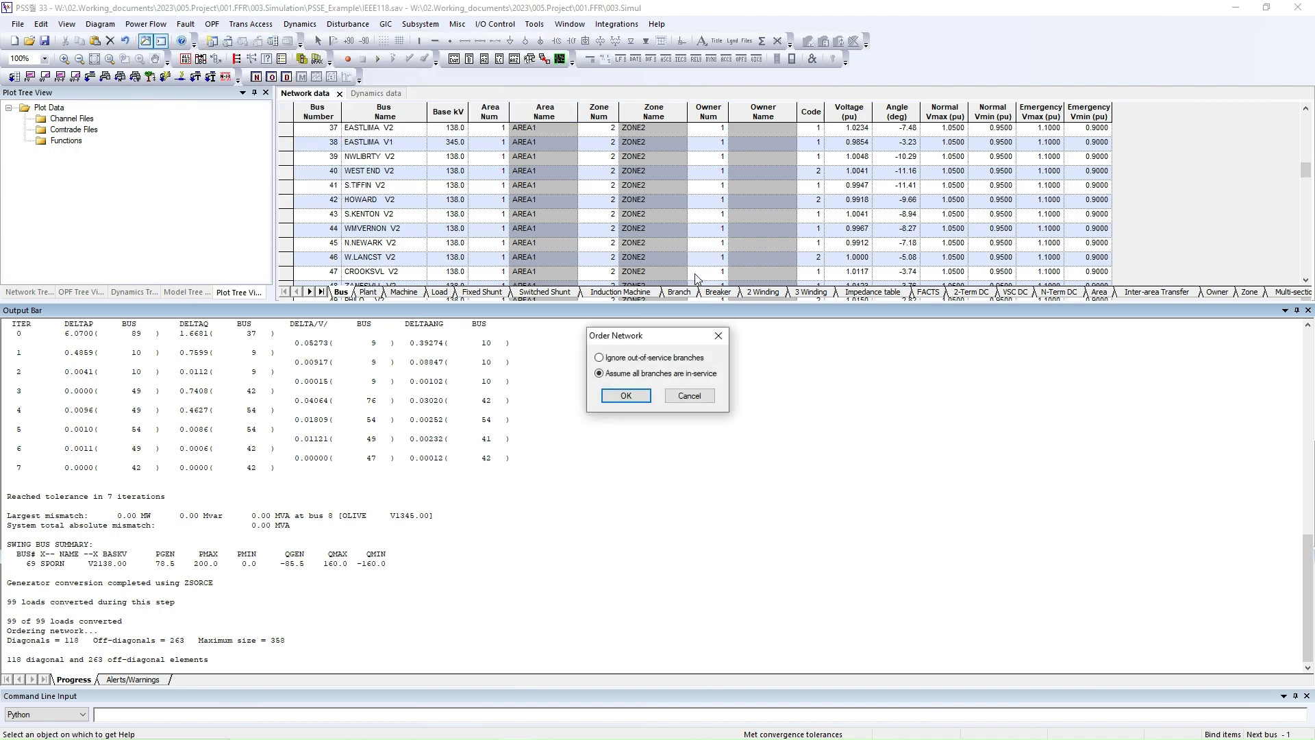
pyautogui.click(621, 394)
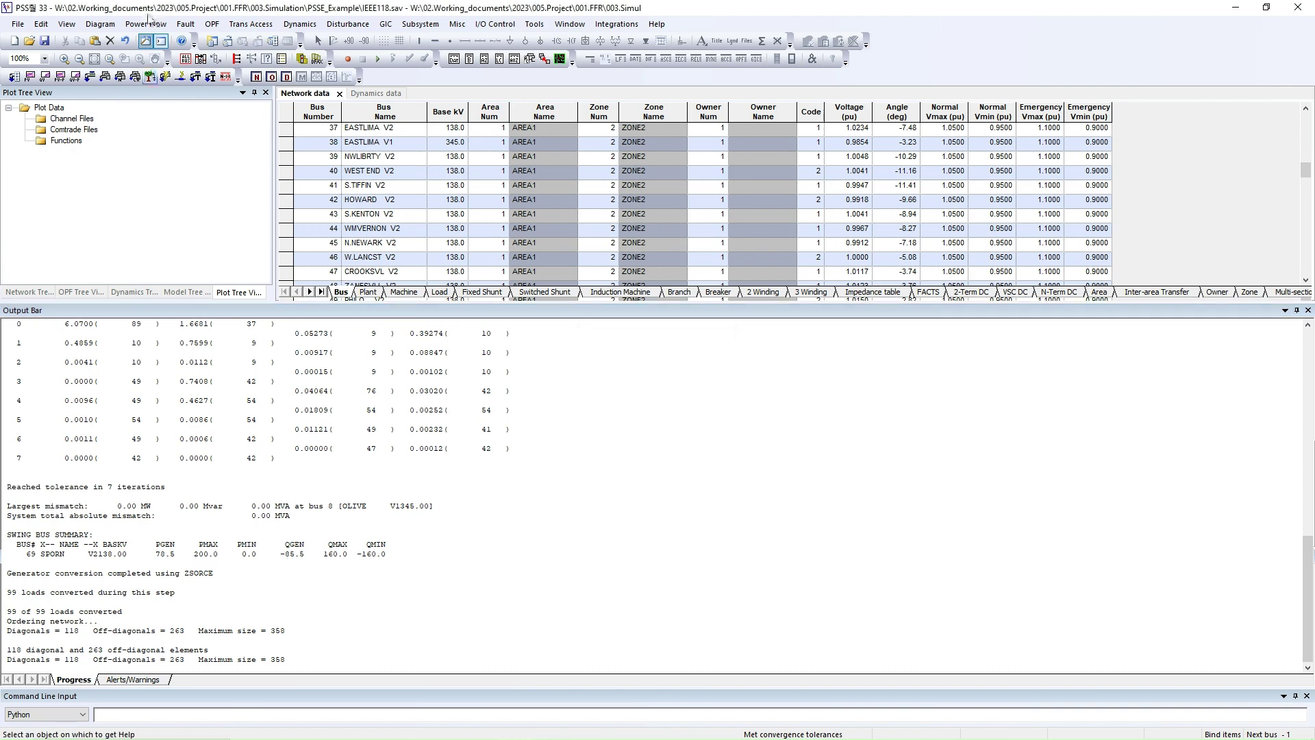
# Solve the switching study (TYSL) from flat start in 7 iterations and enlarge the bus table.
pyautogui.click(186, 24)
pyautogui.moveTo(146, 24)
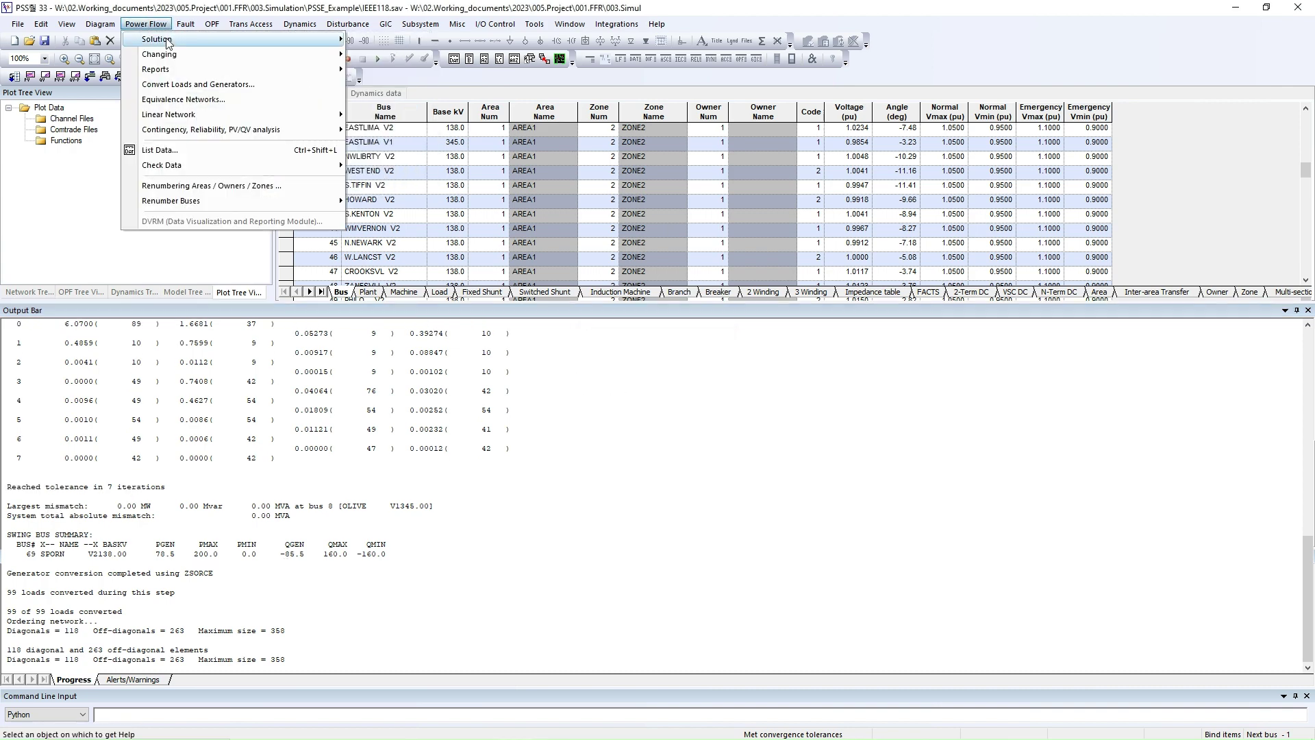
pyautogui.moveTo(274, 39)
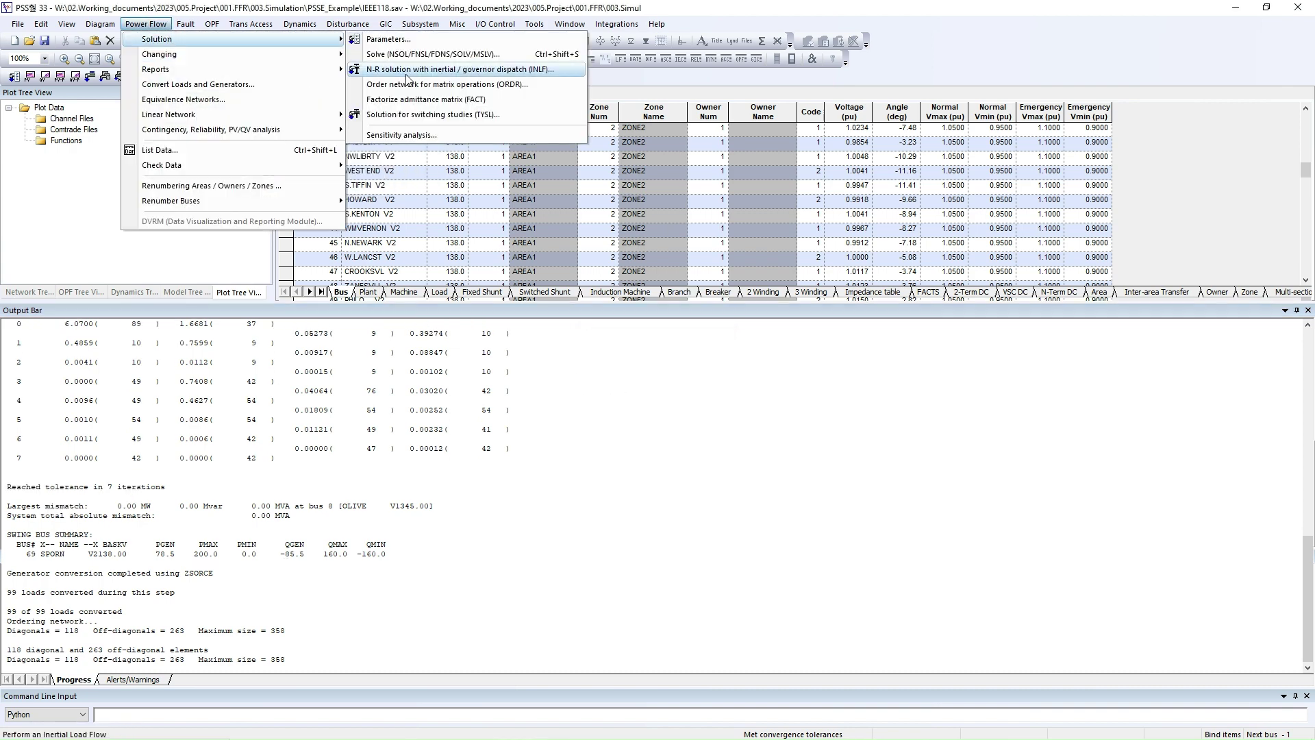
pyautogui.click(484, 118)
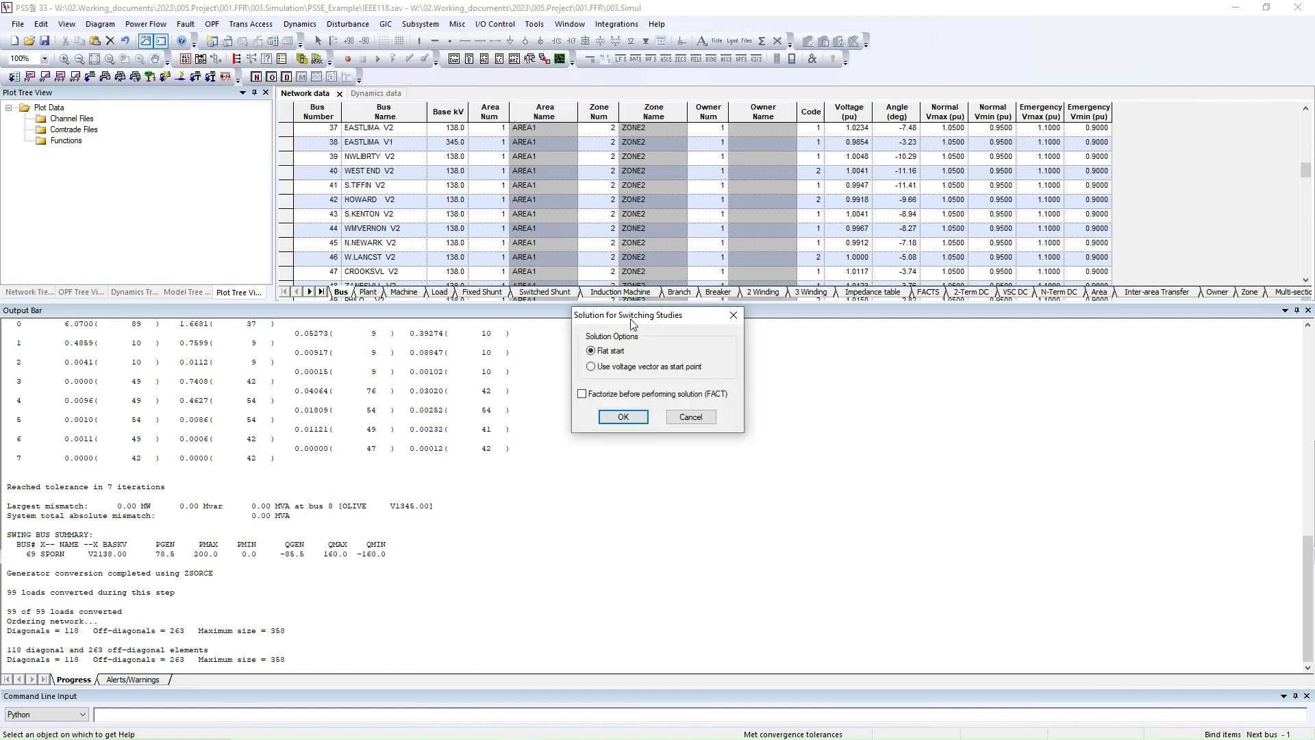
pyautogui.click(623, 417)
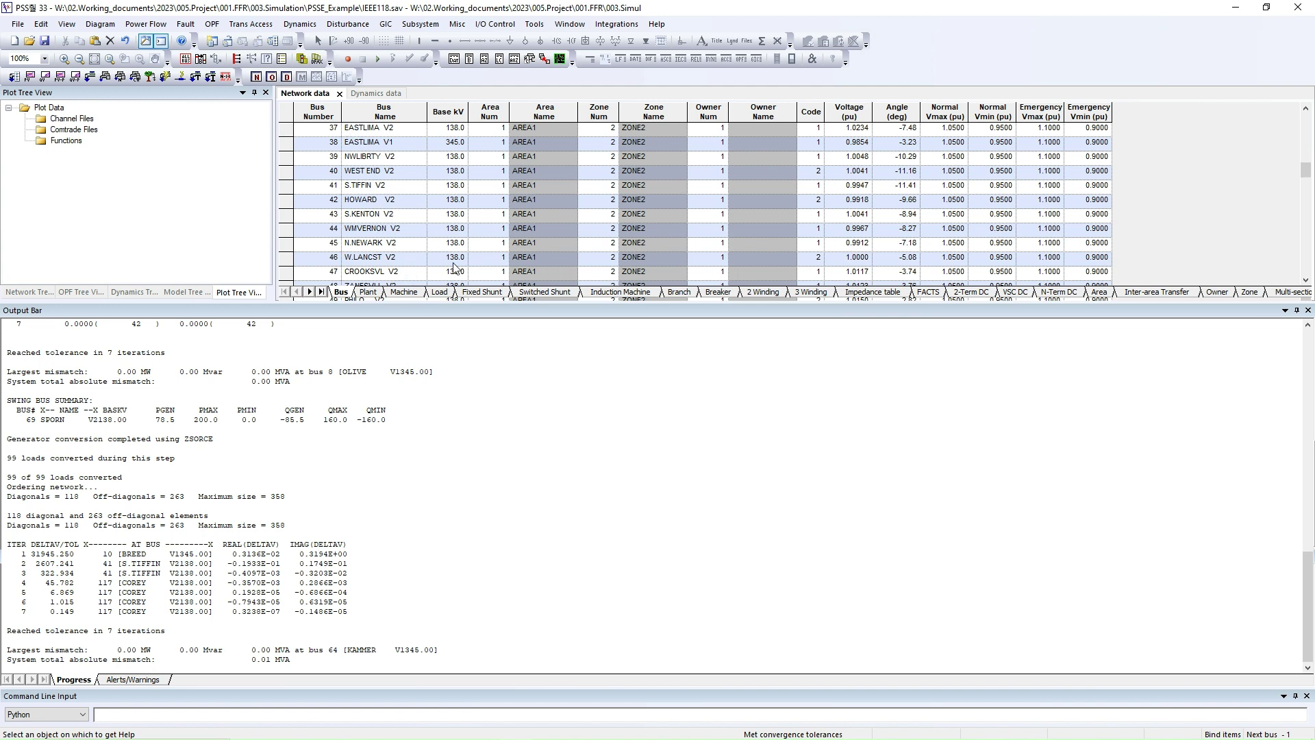
pyautogui.moveTo(525, 306); pyautogui.dragTo(524, 472)
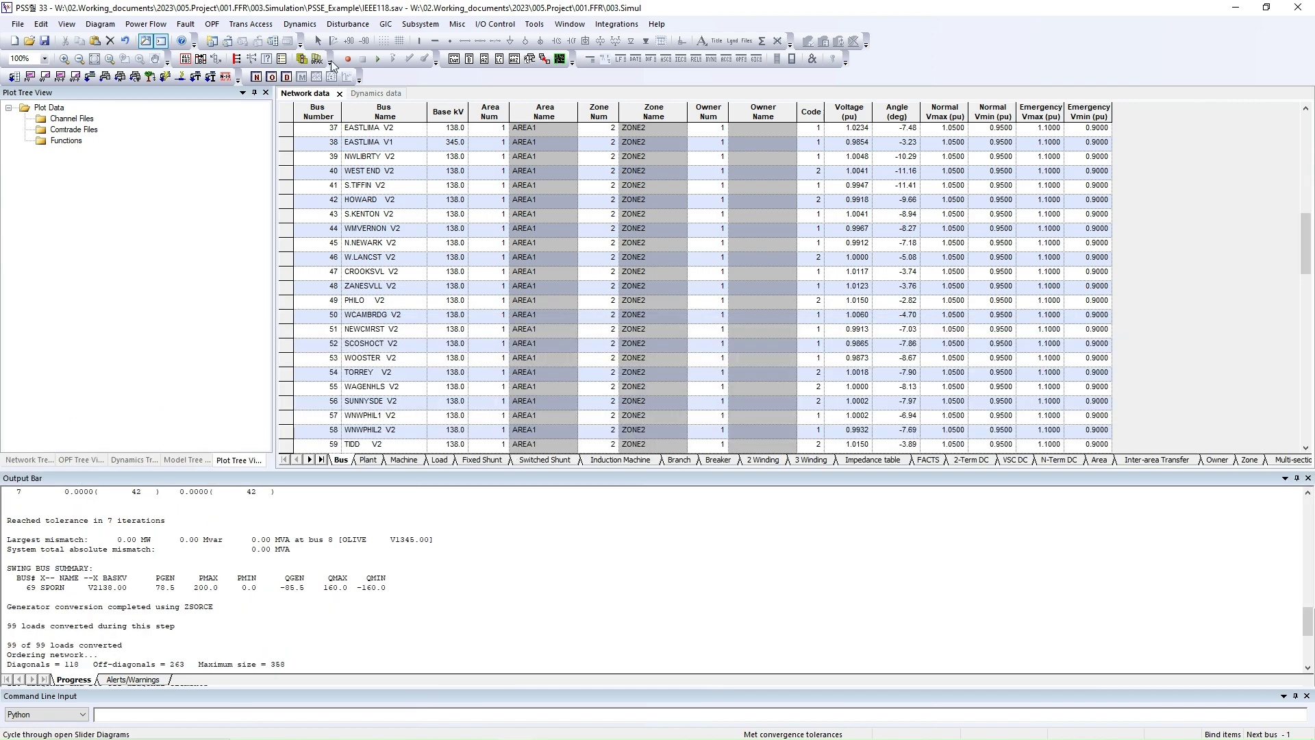
pyautogui.click(297, 25)
pyautogui.click(297, 26)
pyautogui.click(300, 25)
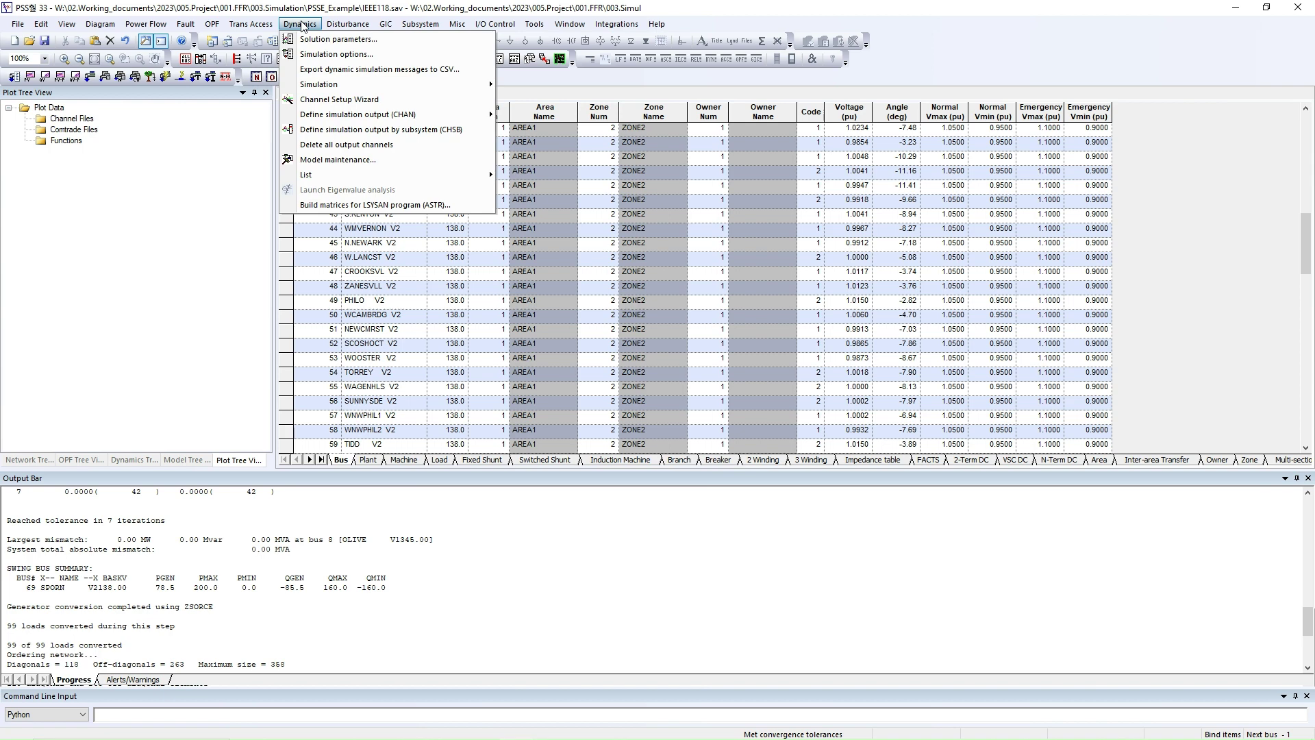
# Add a Frequency bus-quantity channel for bus 1 RIVERSDE.
pyautogui.moveTo(353, 116)
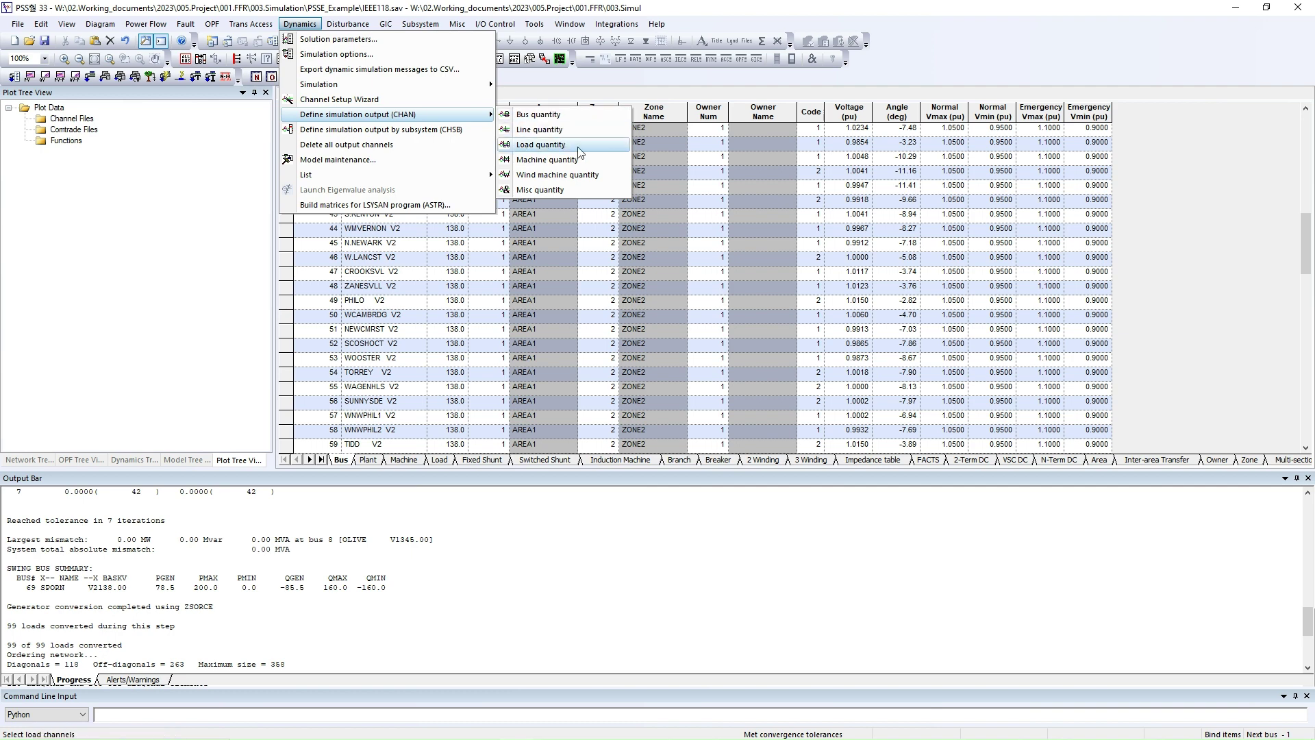
pyautogui.click(556, 118)
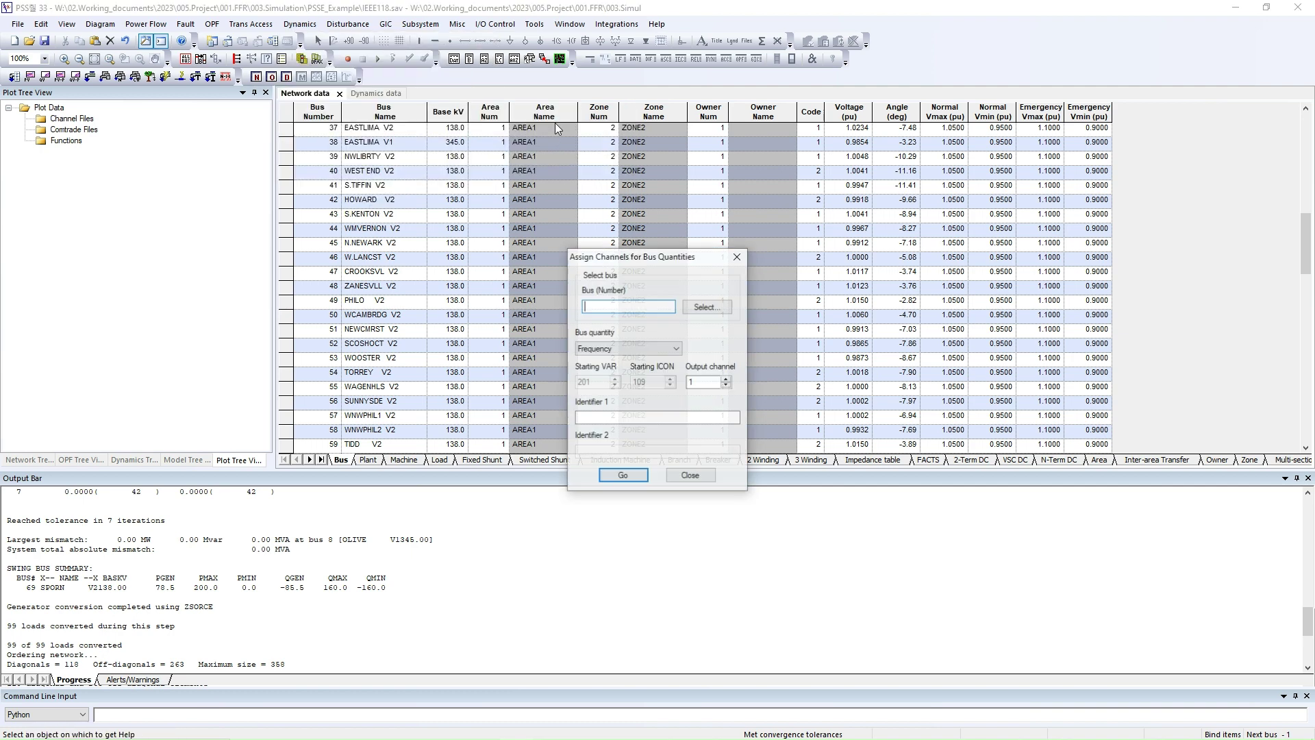
pyautogui.moveTo(670, 256); pyautogui.dragTo(606, 141)
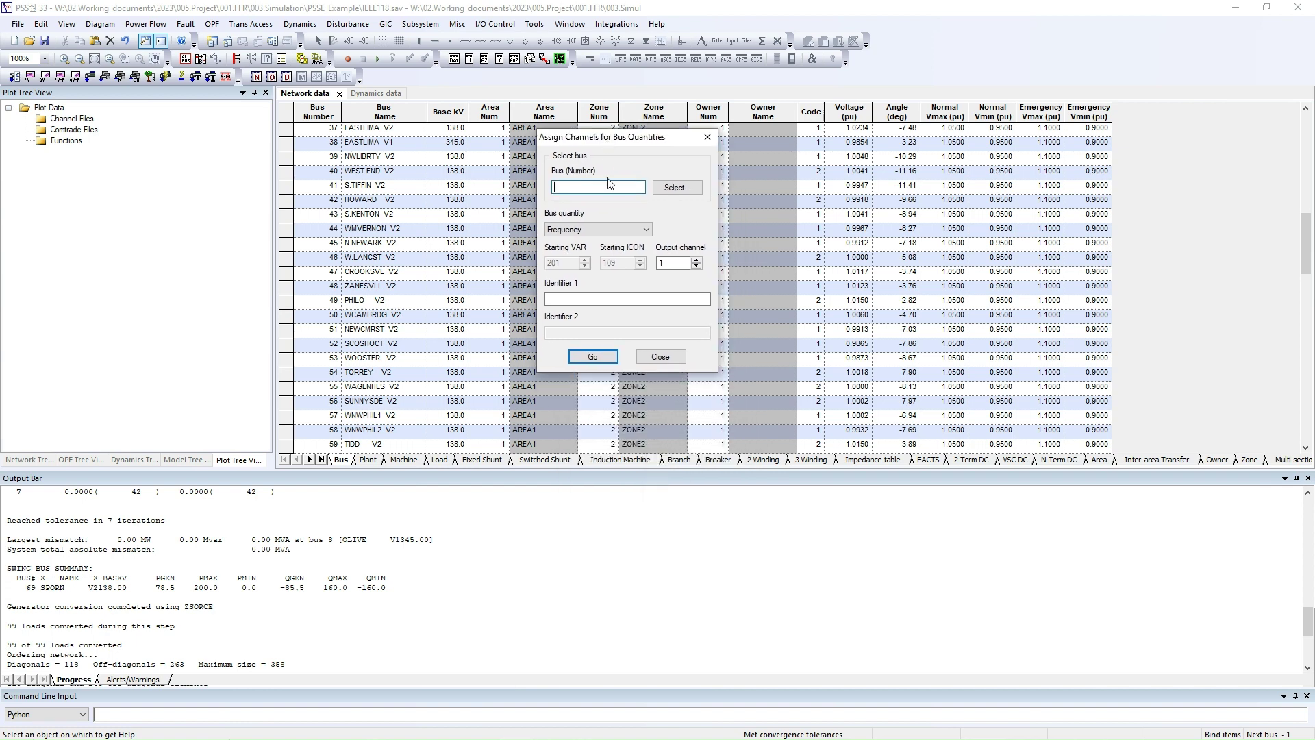
pyautogui.click(589, 230)
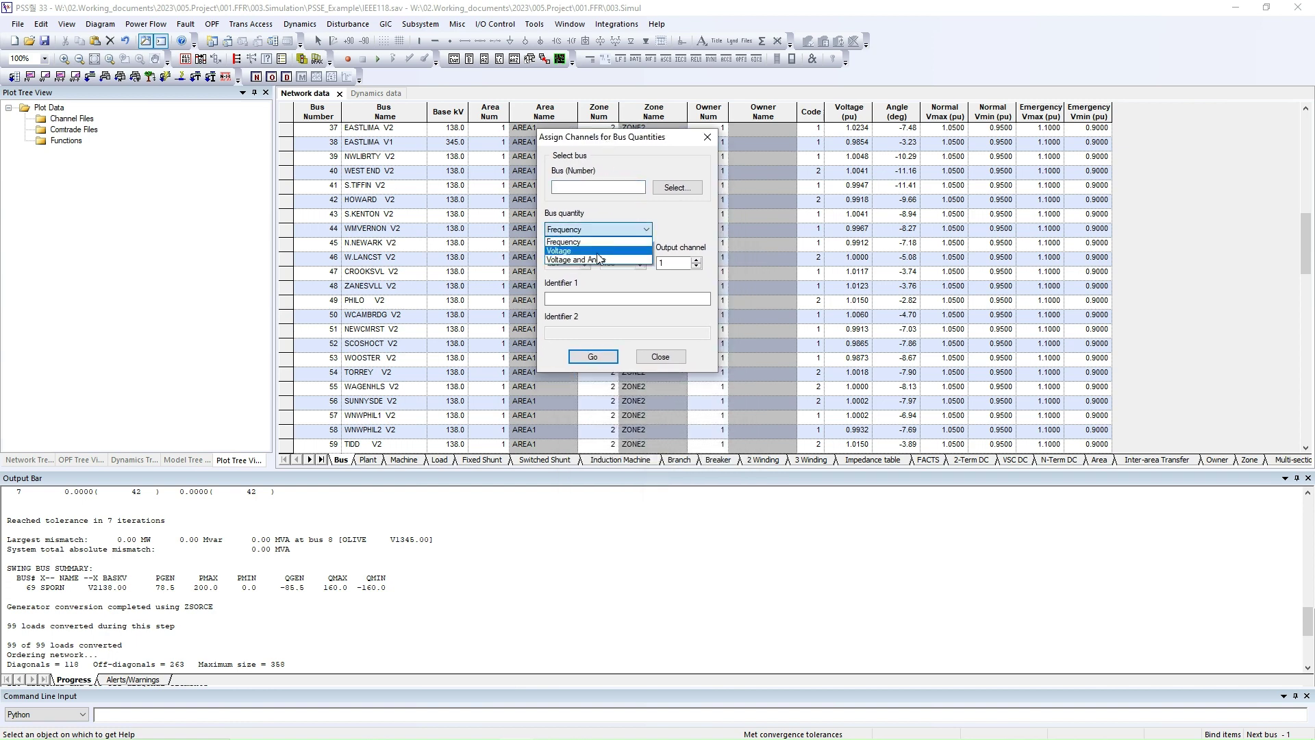
pyautogui.click(615, 282)
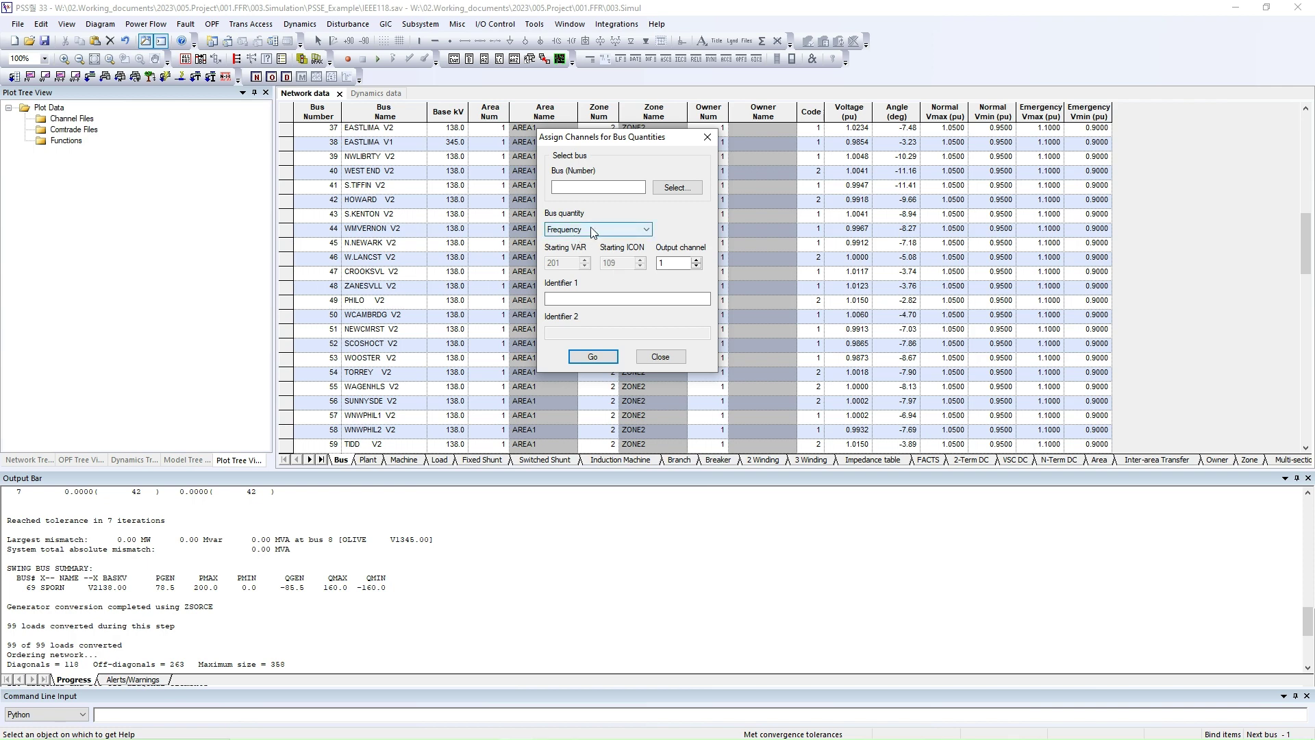
pyautogui.click(662, 190)
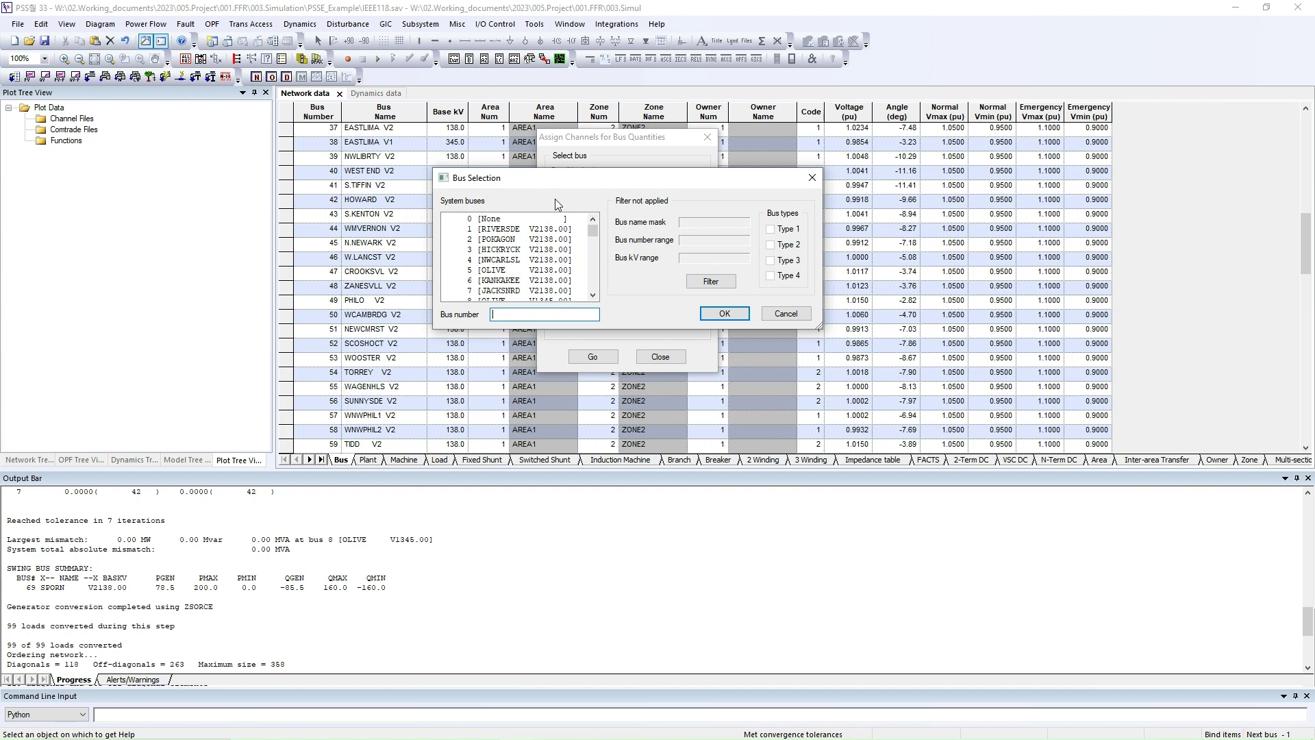
pyautogui.click(519, 231)
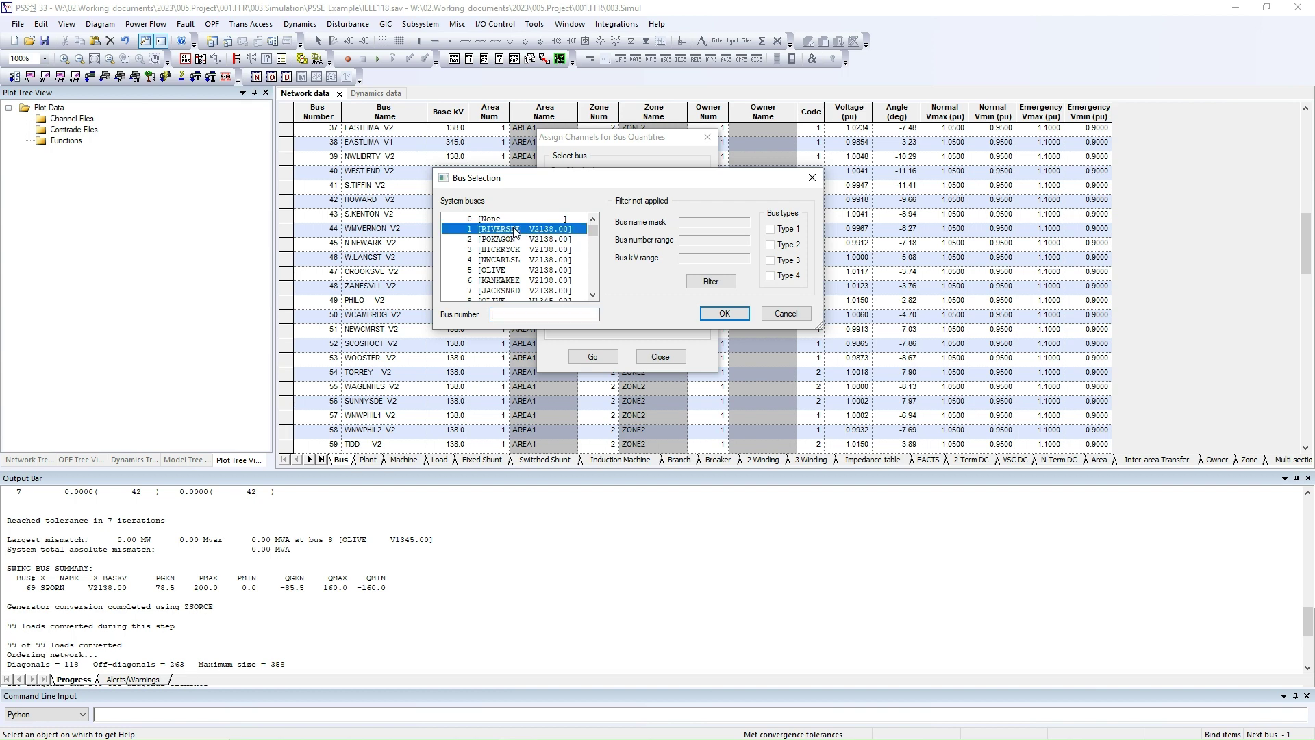
pyautogui.click(700, 312)
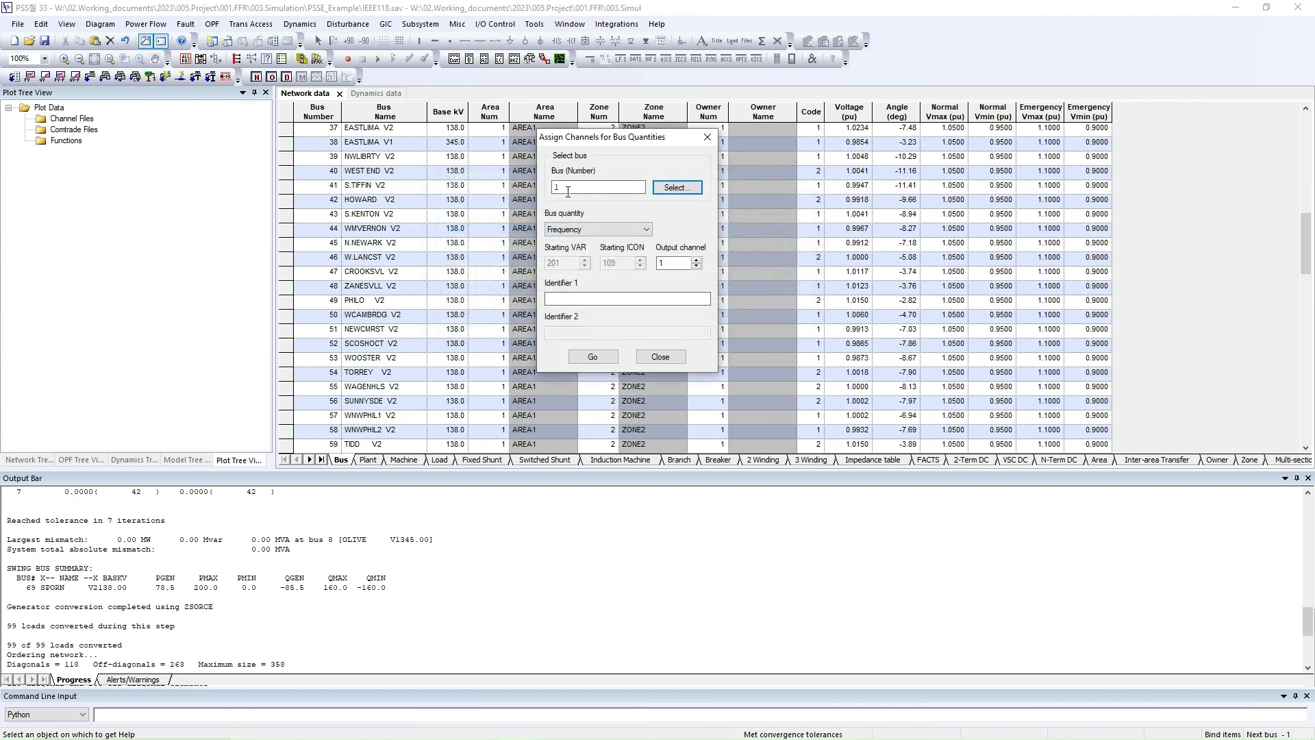
pyautogui.click(593, 357)
pyautogui.click(661, 357)
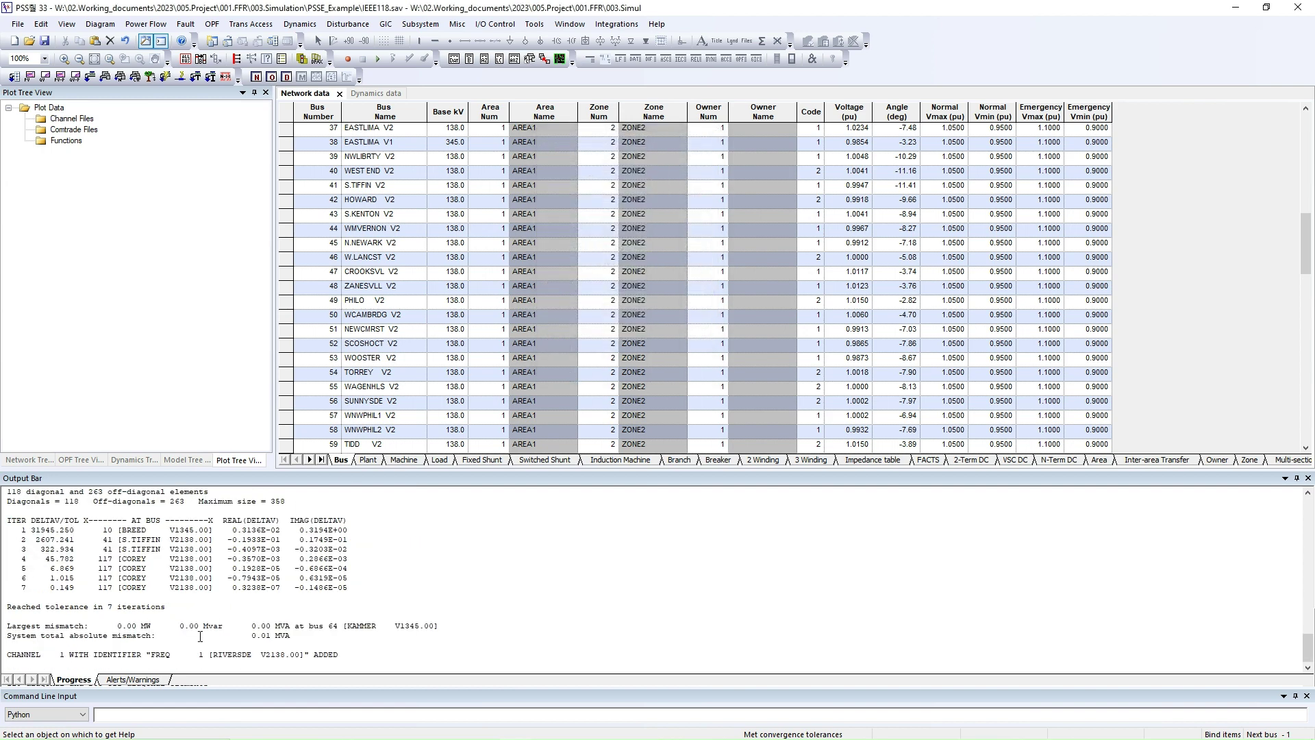
# Highlight the FREQ 1 channel identifier in the output log.
pyautogui.moveTo(156, 655); pyautogui.dragTo(206, 656)
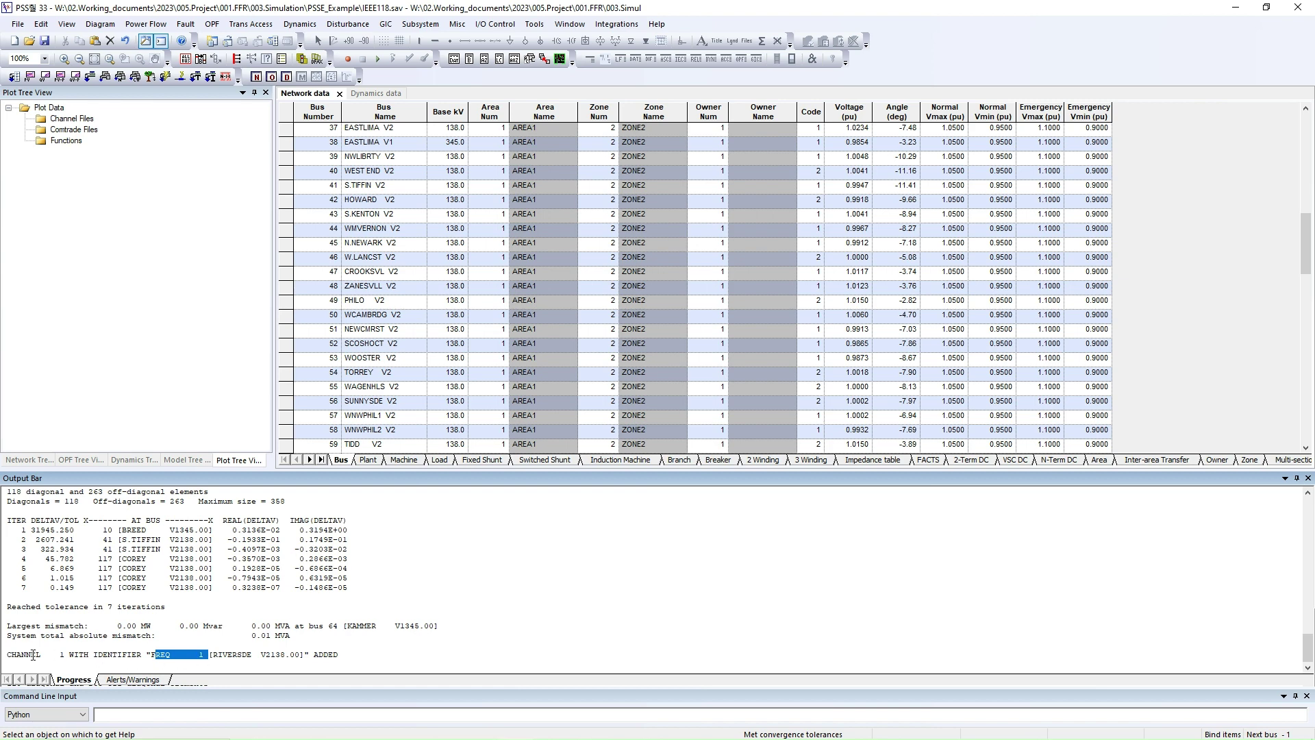
pyautogui.moveTo(33, 655); pyautogui.dragTo(109, 658)
pyautogui.click(106, 657)
pyautogui.moveTo(150, 655); pyautogui.dragTo(216, 654)
# Set the dynamic simulation's channel output file to Example.
pyautogui.click(300, 24)
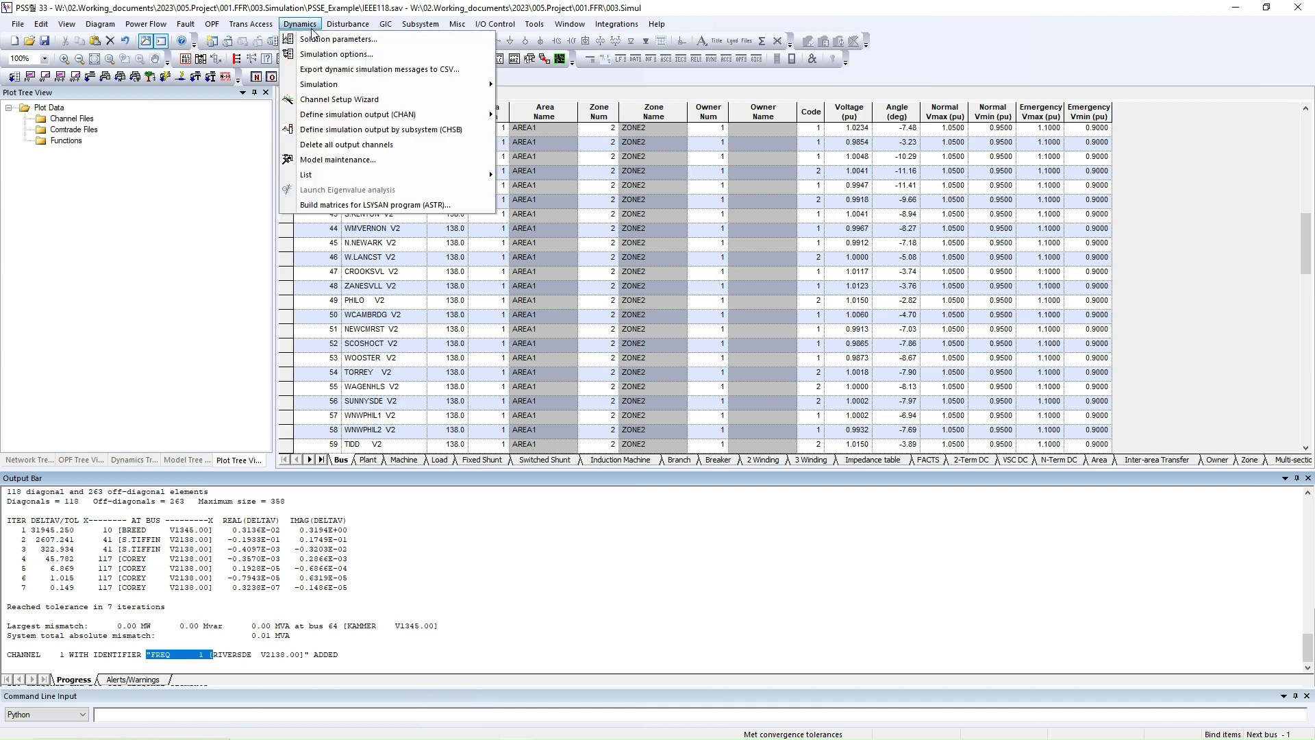
pyautogui.moveTo(340, 87)
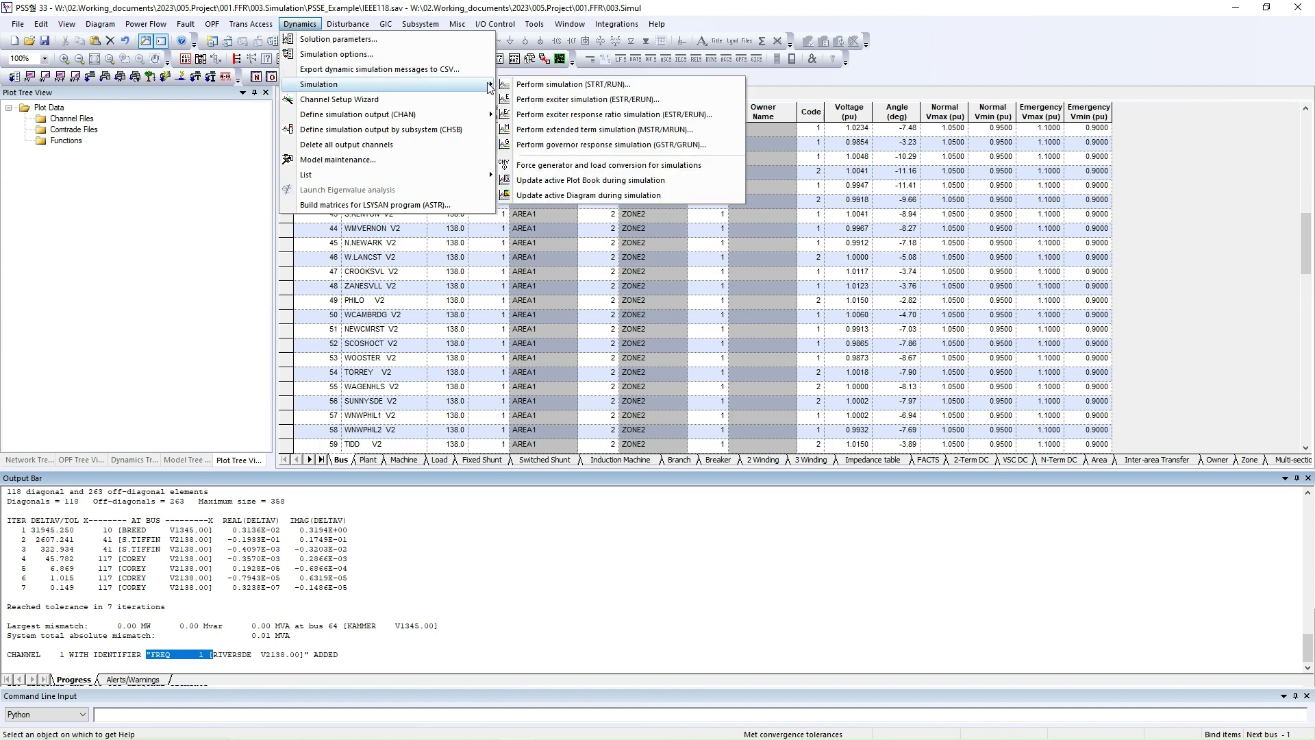
pyautogui.click(605, 87)
pyautogui.moveTo(191, 32); pyautogui.dragTo(701, 193)
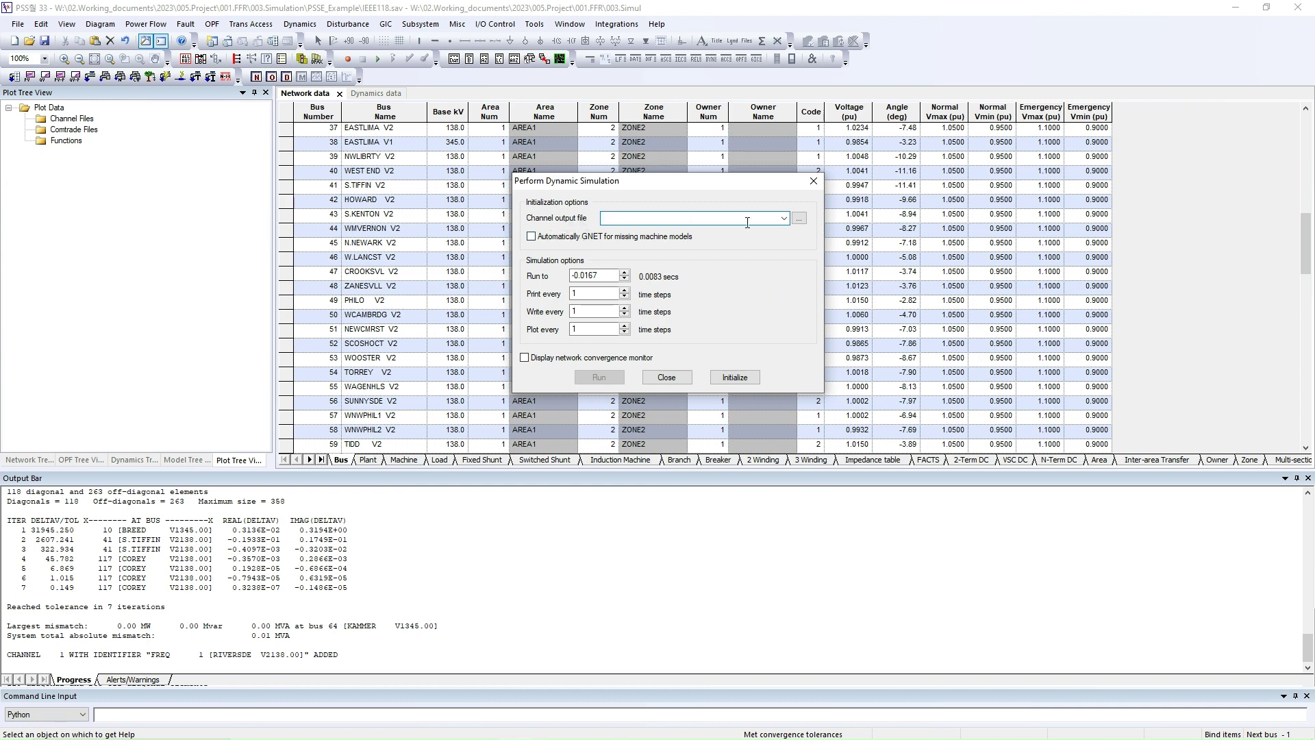
pyautogui.click(798, 219)
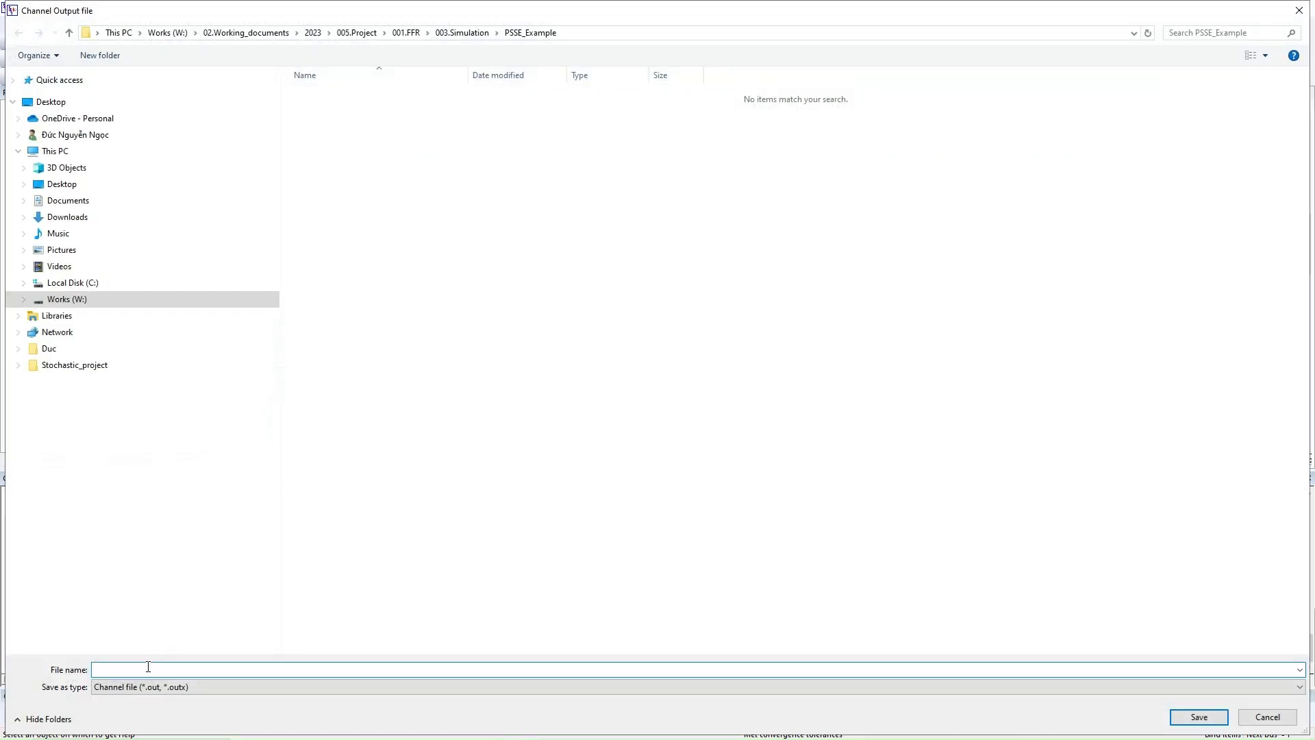
pyautogui.write('Exama')
pyautogui.click(1198, 717)
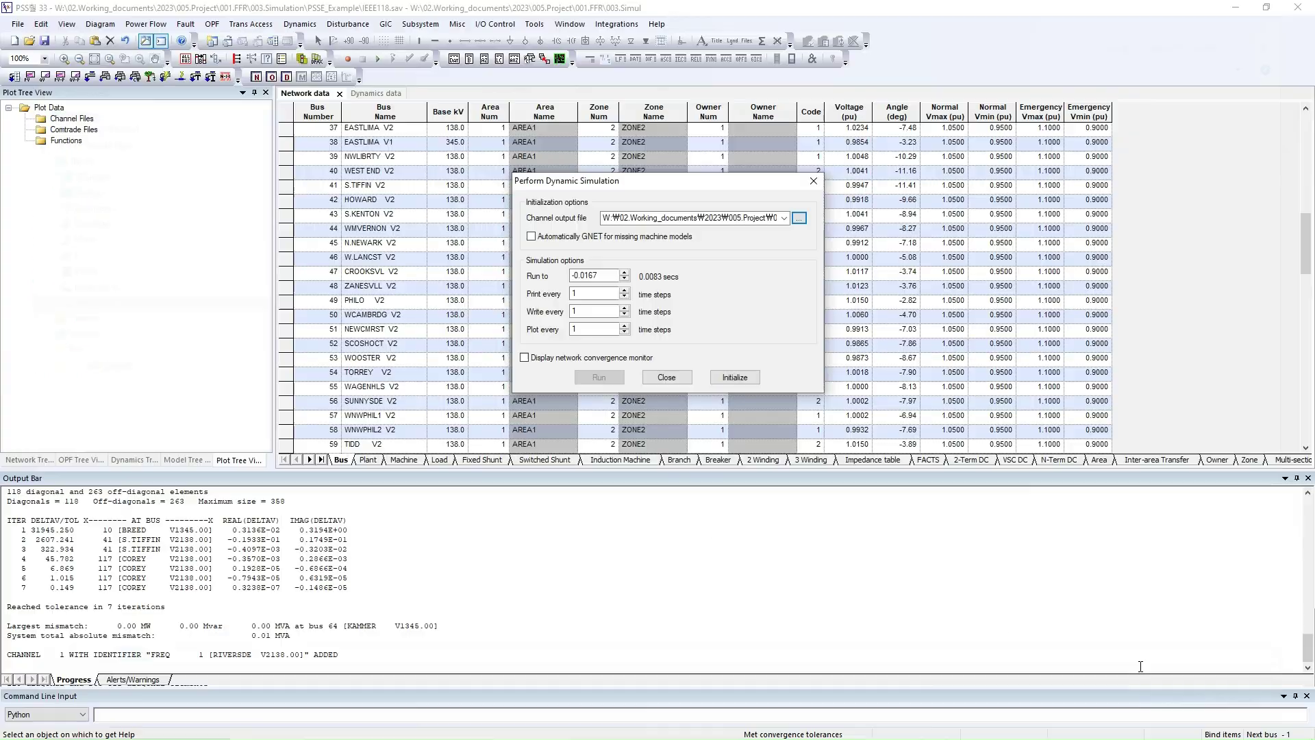
# Set the run time to 3 s, initialize, and run the simulation.
pyautogui.moveTo(597, 275); pyautogui.dragTo(539, 274)
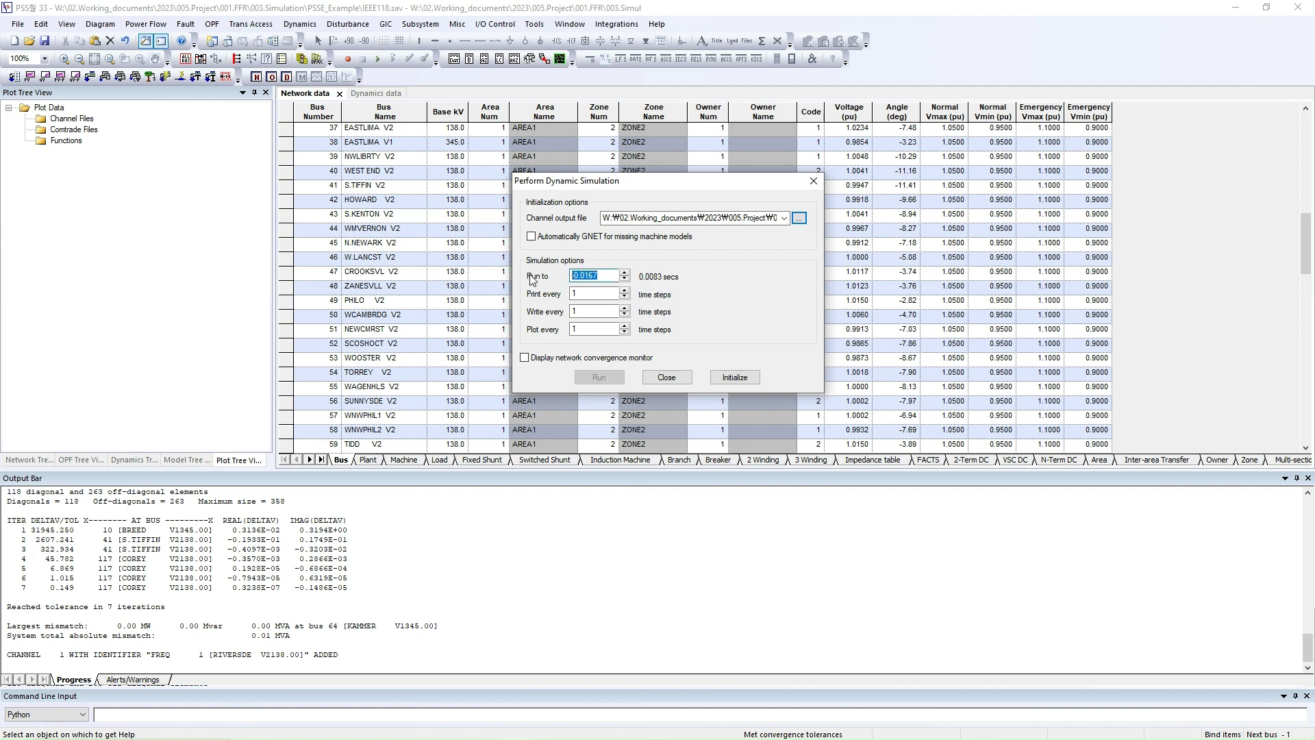
pyautogui.write('3')
pyautogui.click(735, 377)
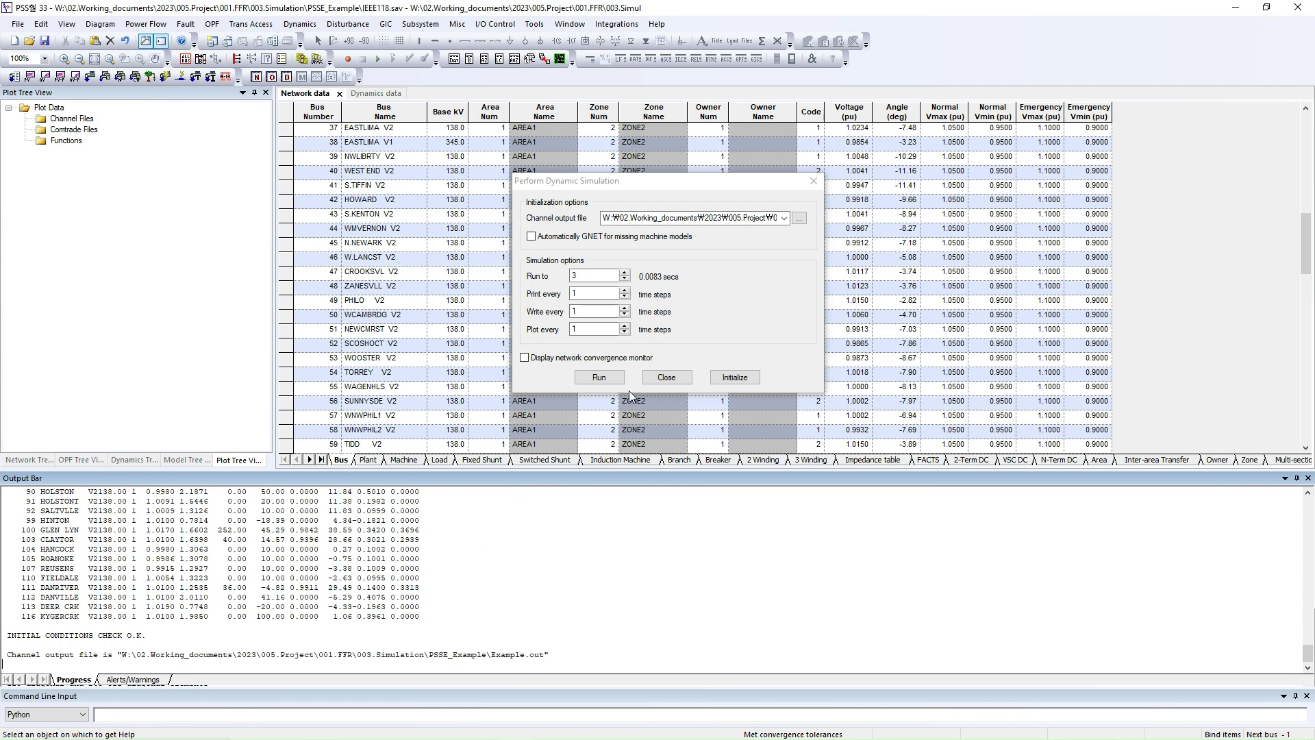
pyautogui.click(598, 377)
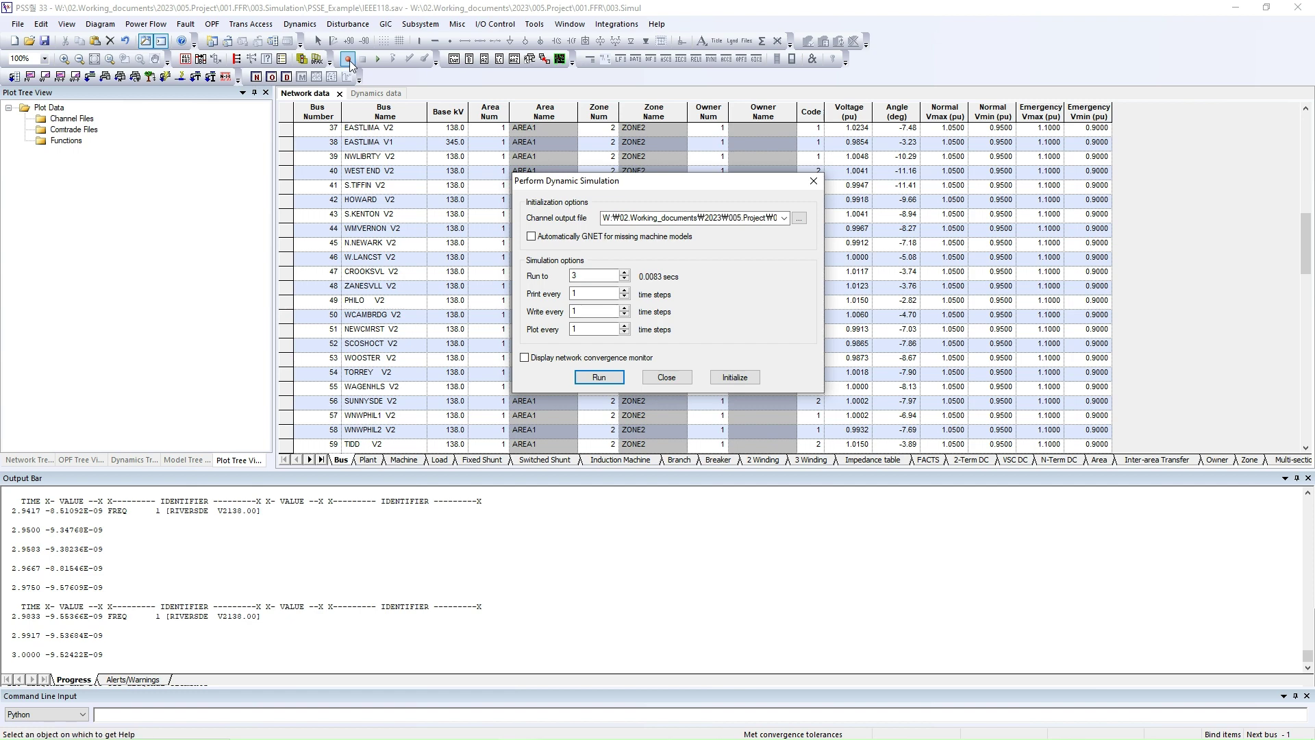
# Disconnect machine 1 at bus 10 BREED at 3.0 s and check the trip in the log.
pyautogui.click(353, 24)
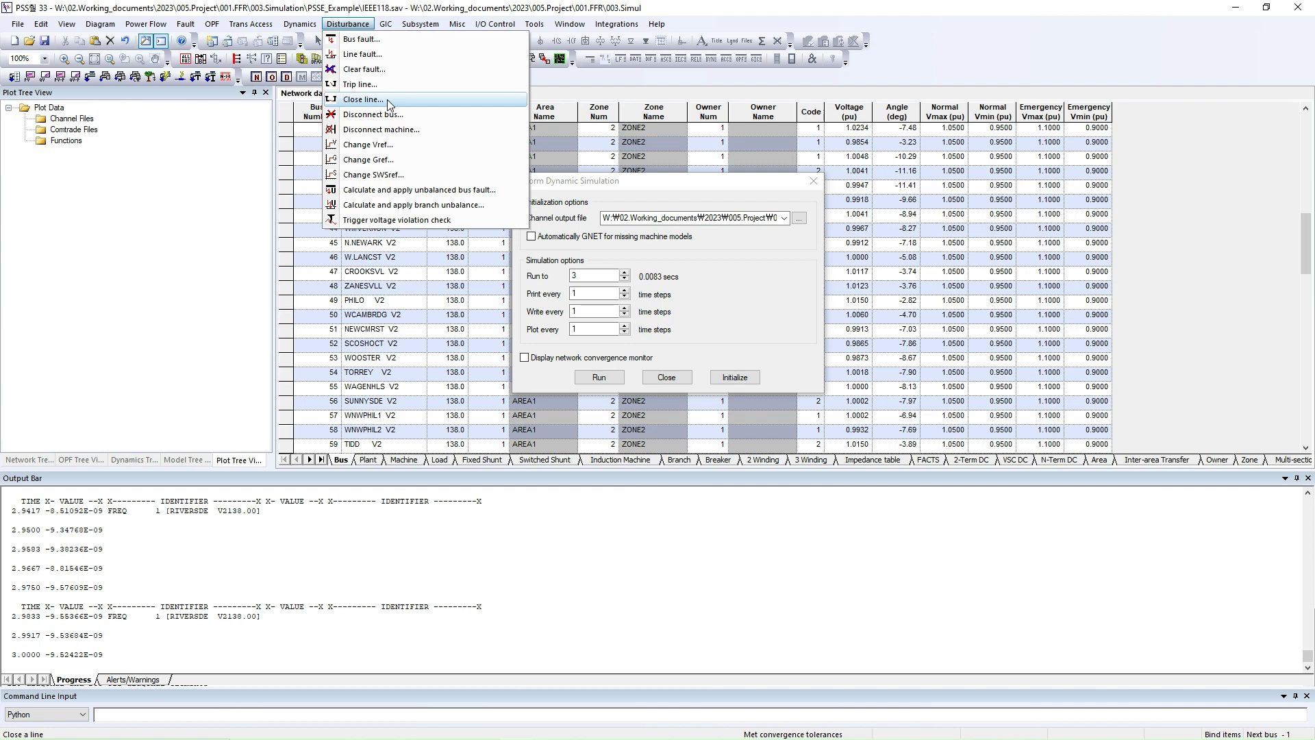
pyautogui.click(408, 131)
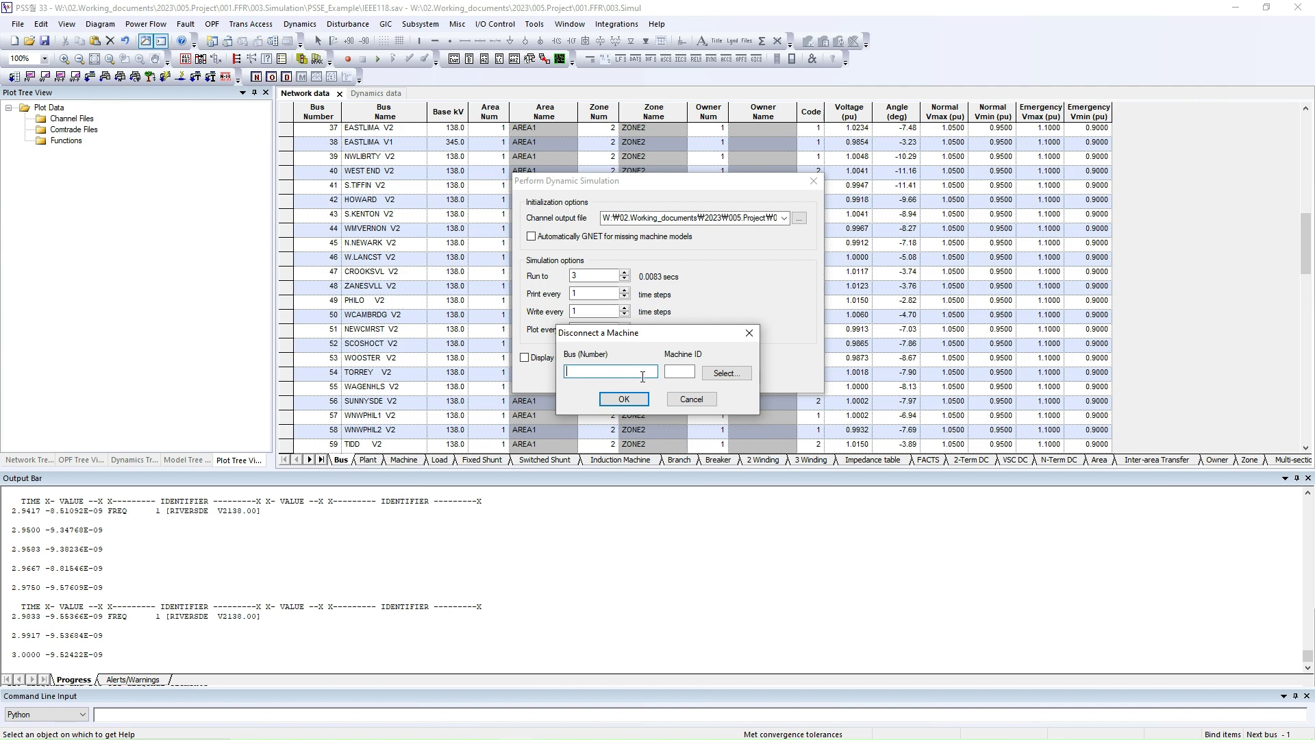
pyautogui.click(717, 377)
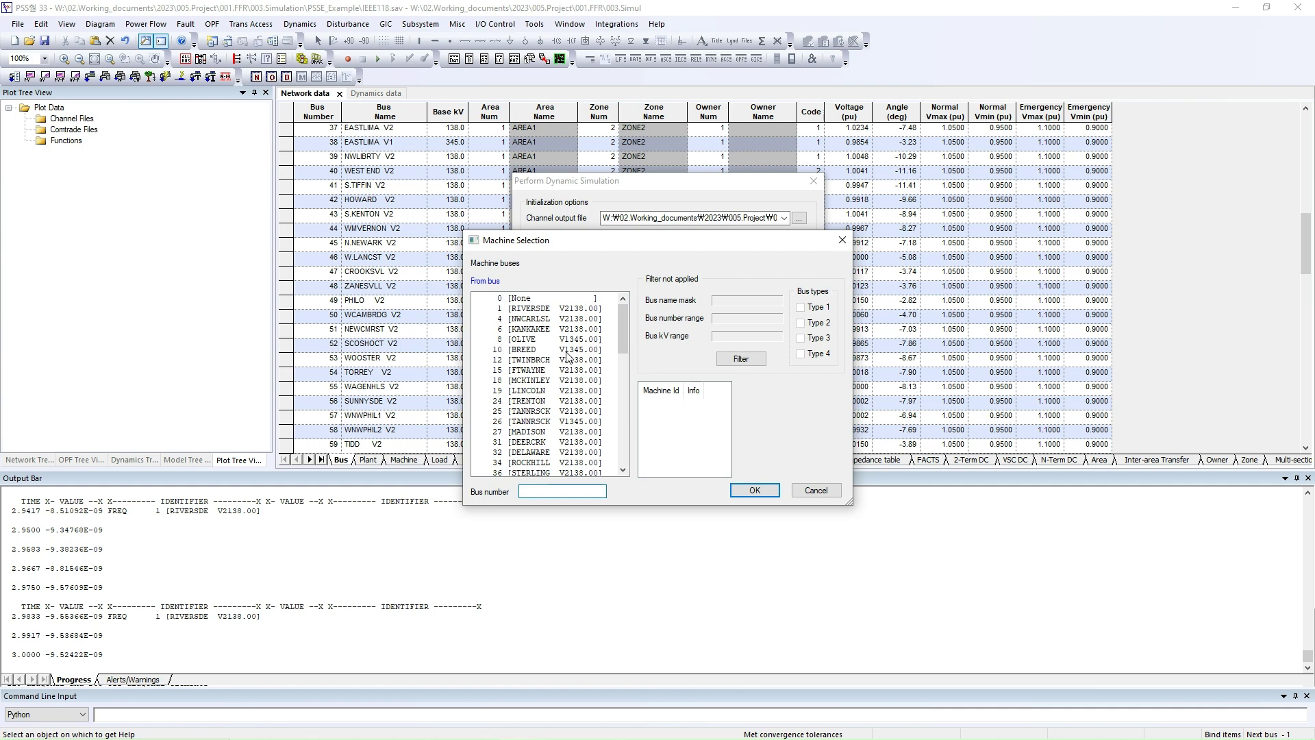
pyautogui.scroll(-5, 579, 328)
pyautogui.scroll(5, 579, 332)
pyautogui.click(545, 351)
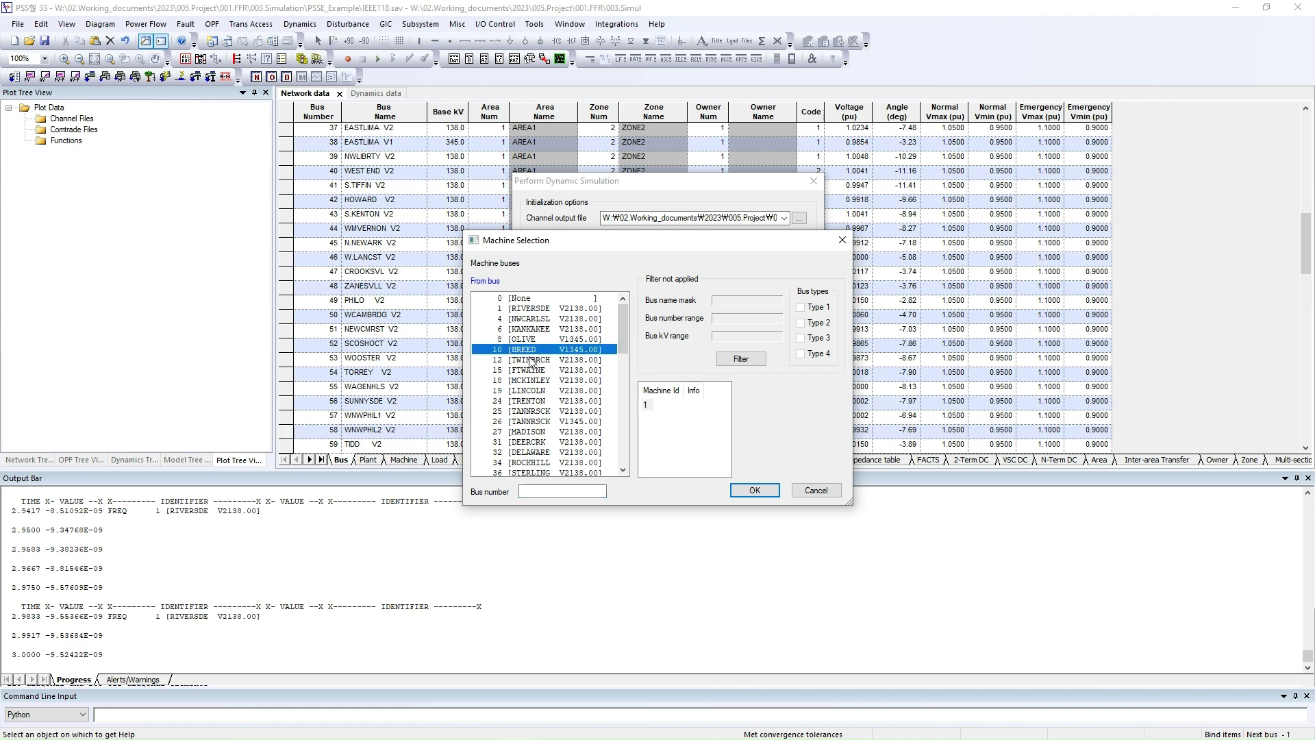
pyautogui.click(734, 490)
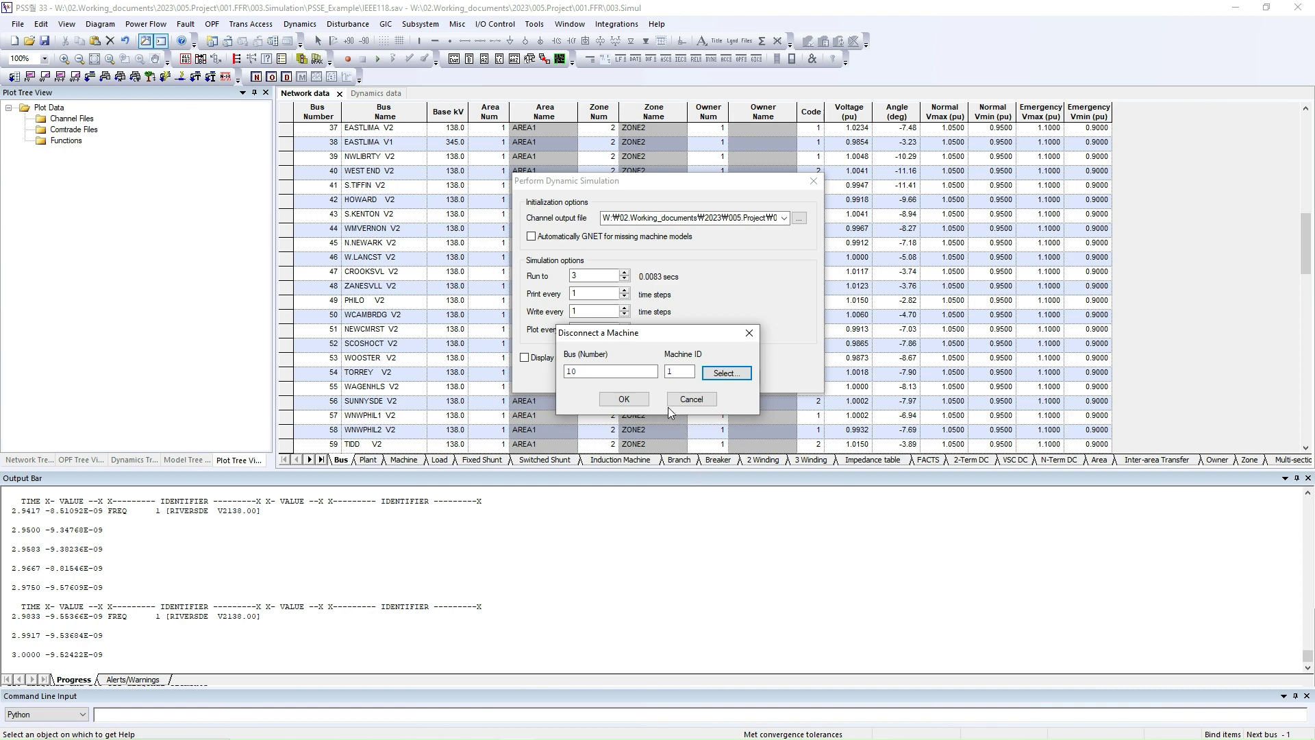
pyautogui.click(639, 401)
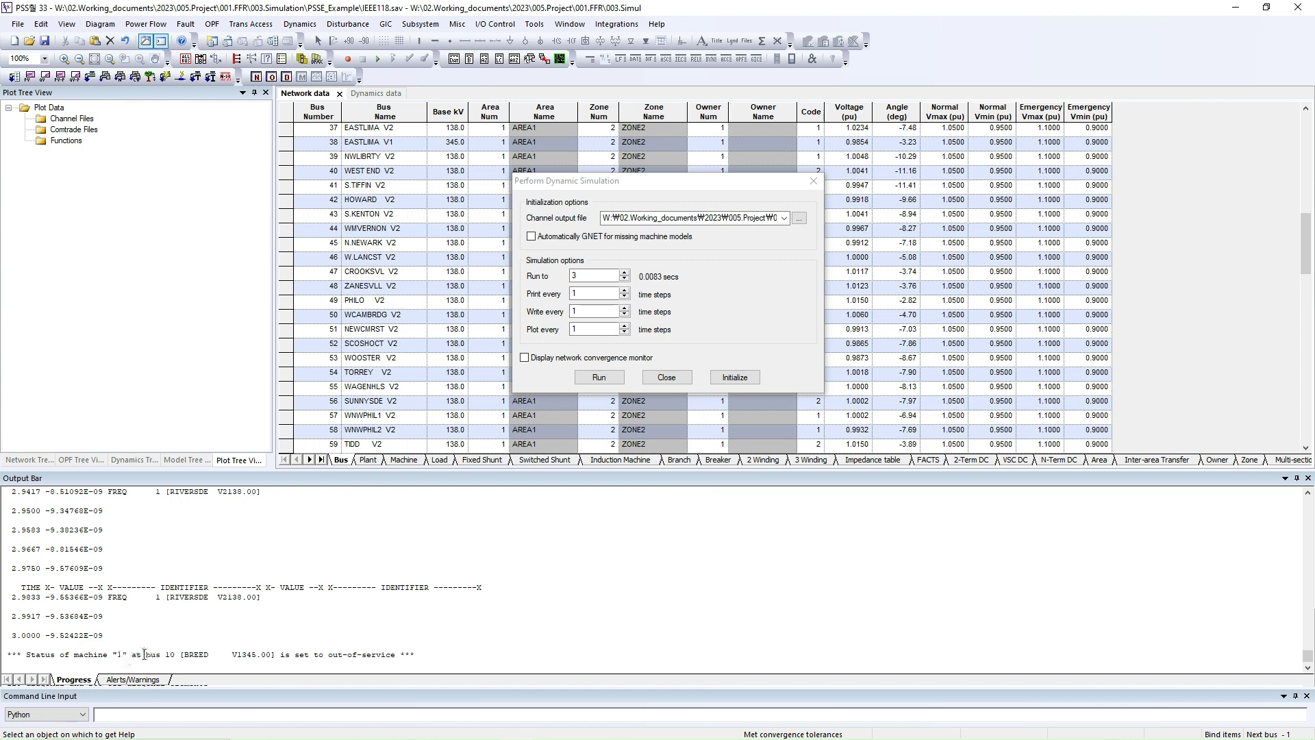
pyautogui.moveTo(147, 655); pyautogui.dragTo(274, 657)
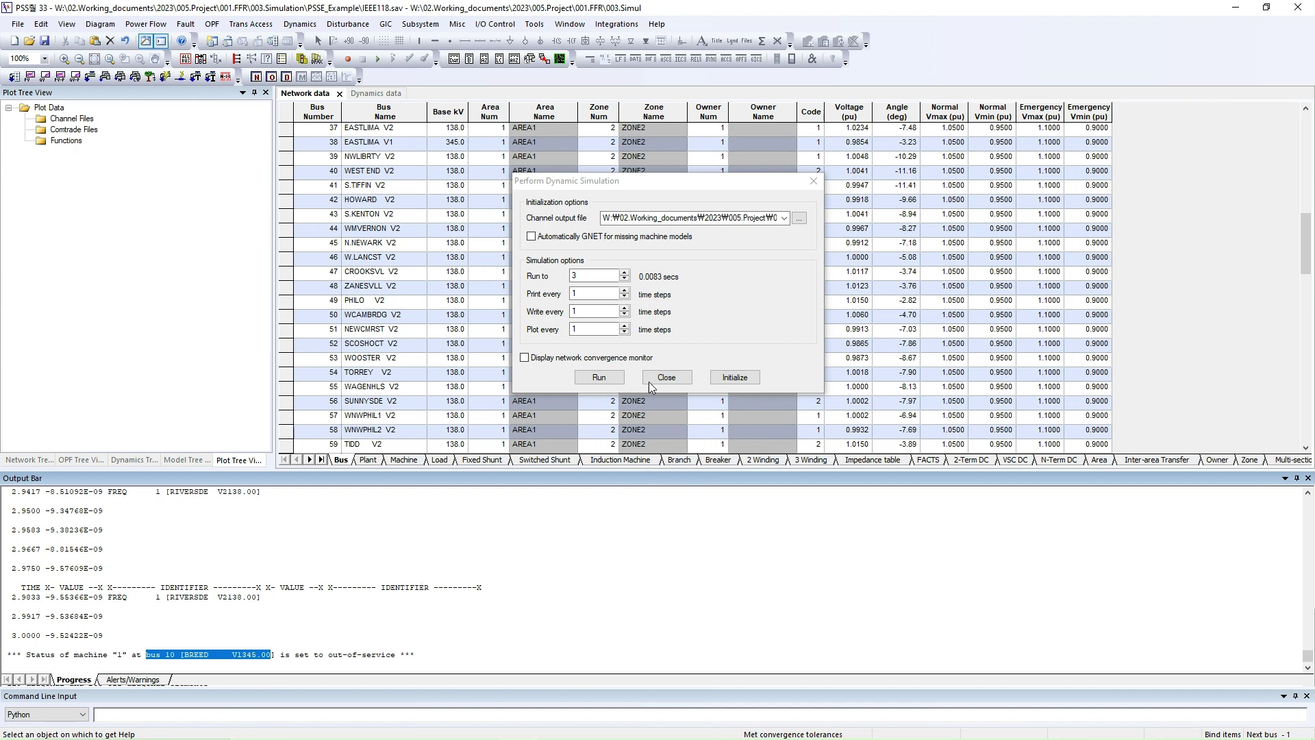
# Run the dynamic simulation on to 10 s, then close the Perform Dynamic Simulation dialog.
pyautogui.click(548, 276)
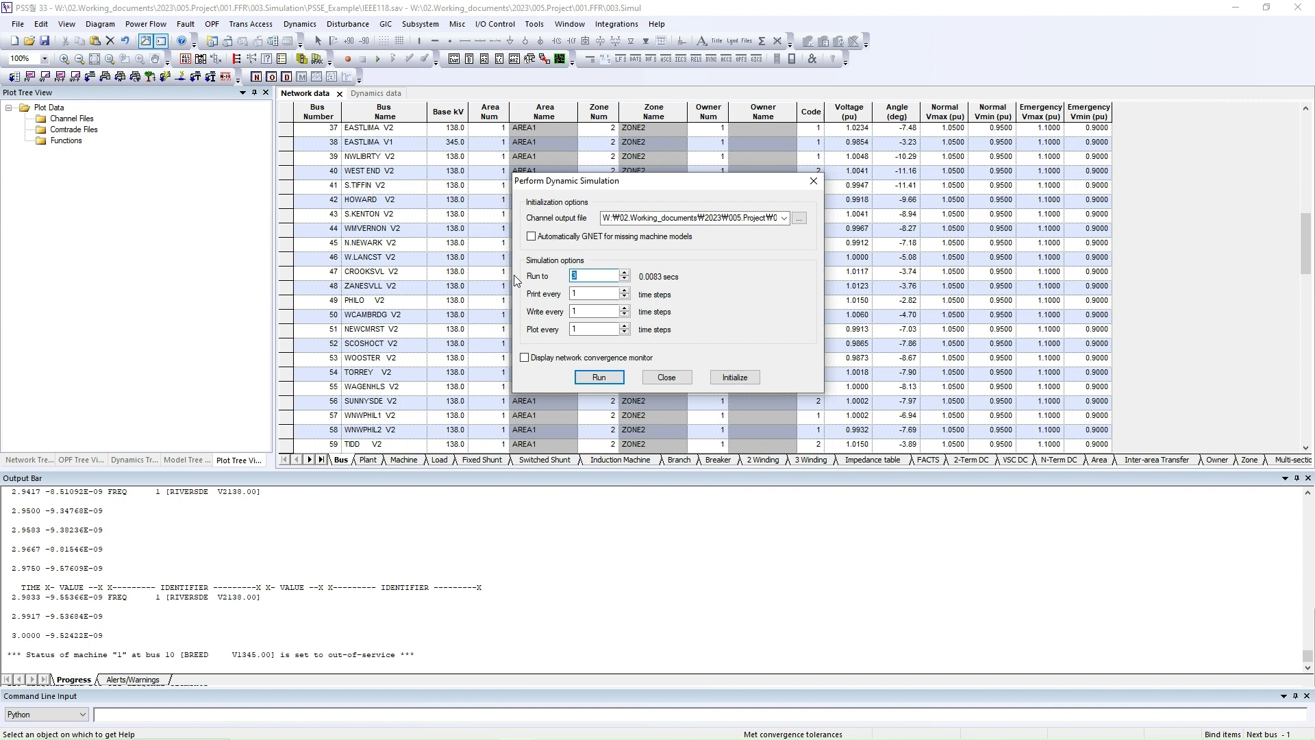
pyautogui.write('10')
pyautogui.click(606, 378)
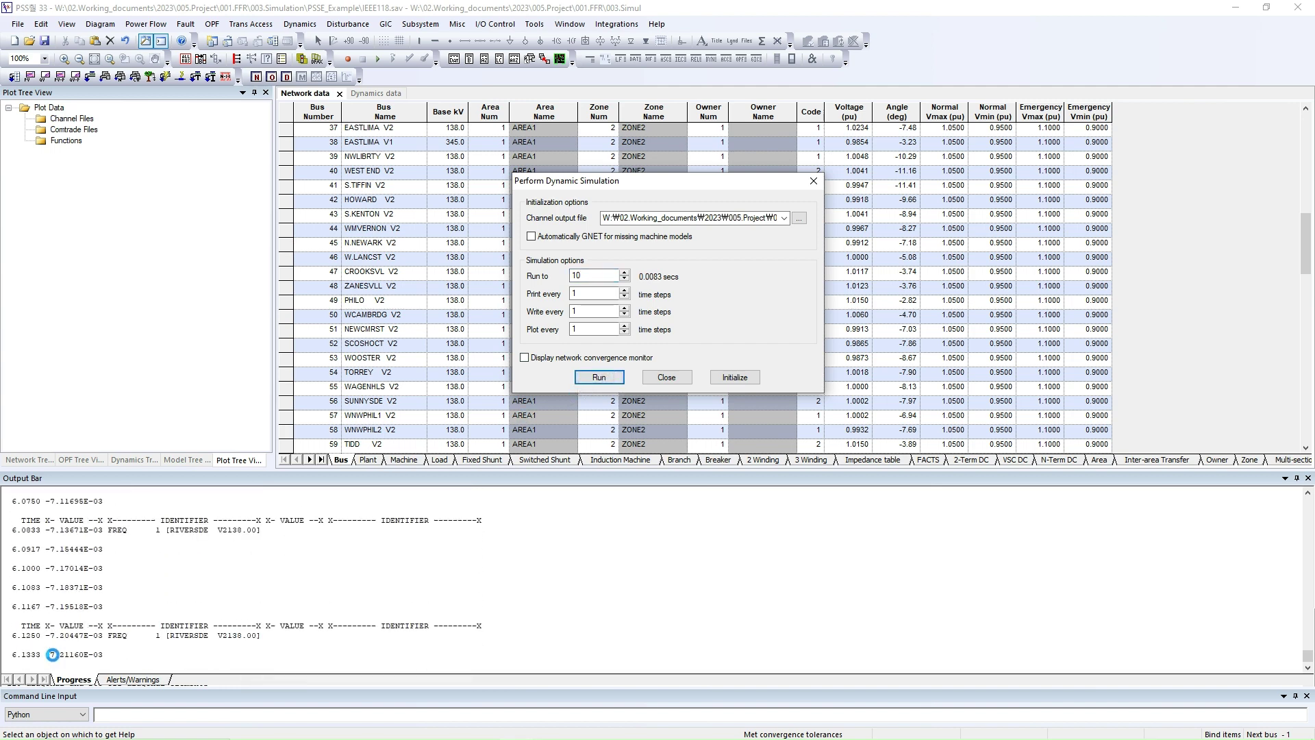
pyautogui.click(674, 382)
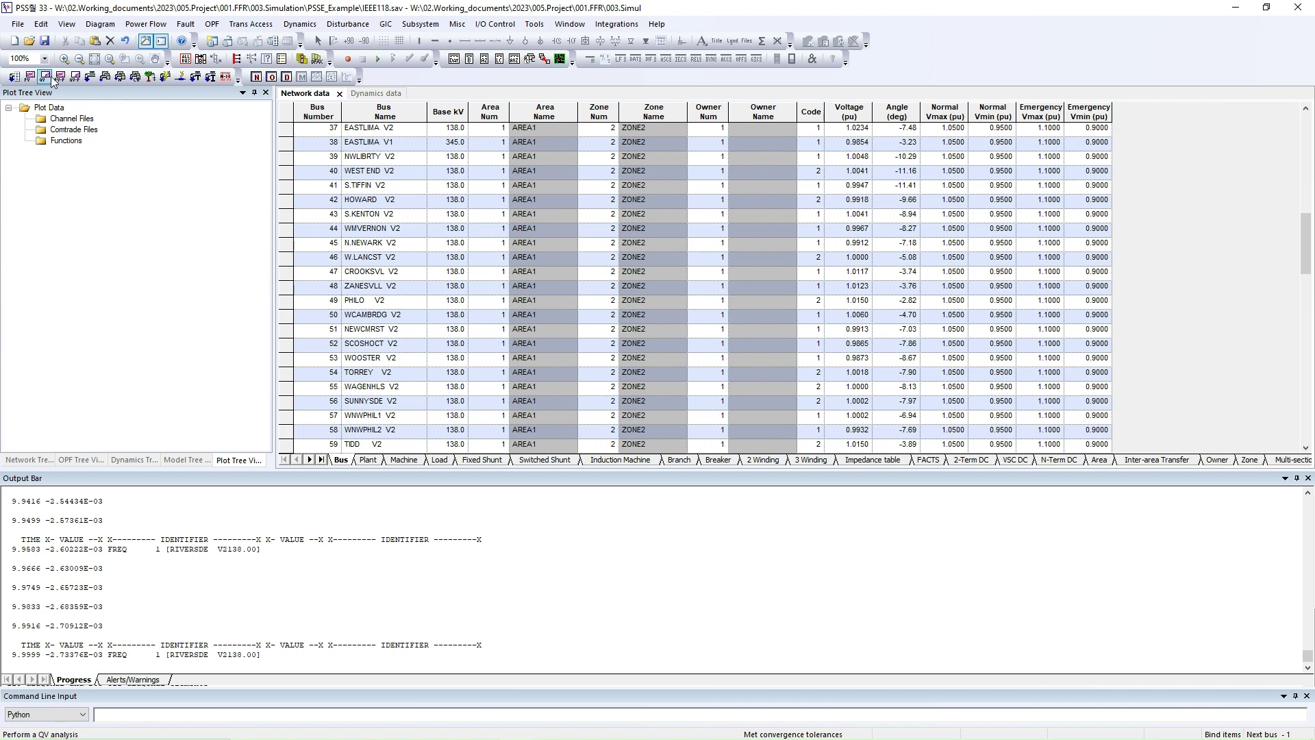
# Open the Example.out channel file for plotting.
pyautogui.click(33, 46)
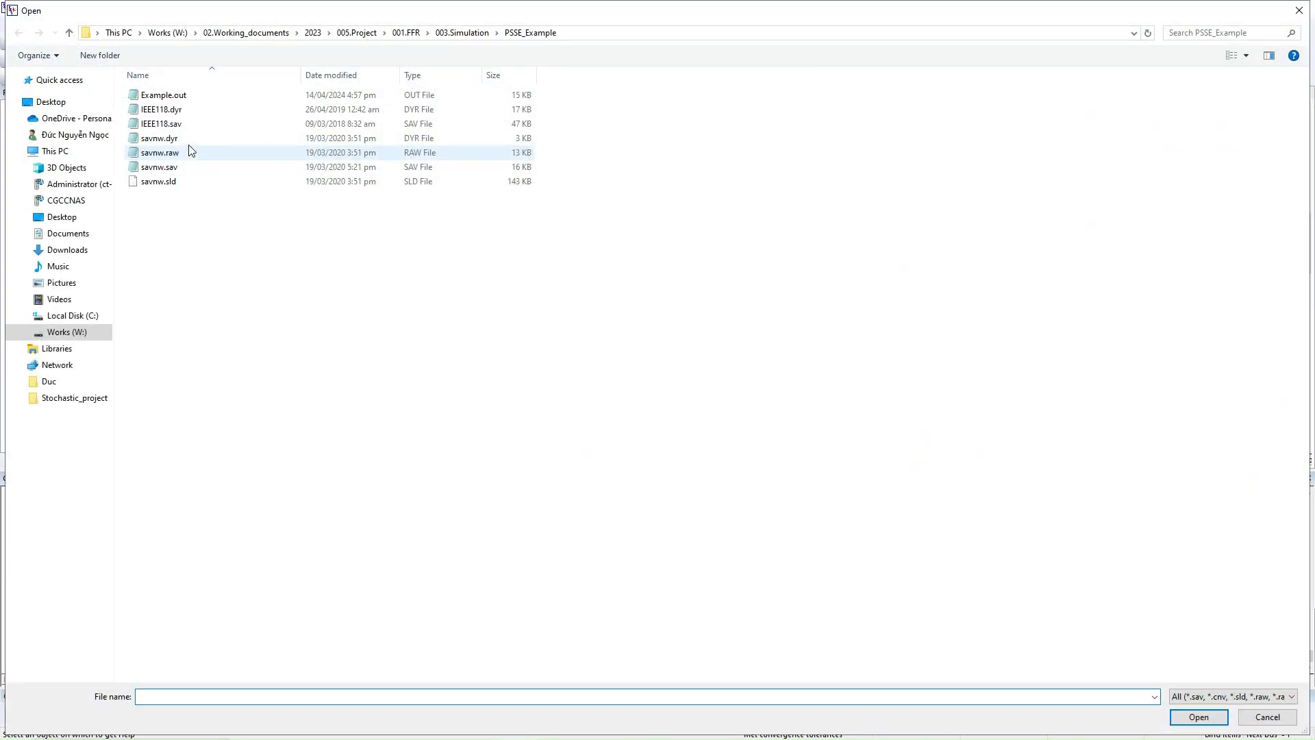
pyautogui.click(188, 96)
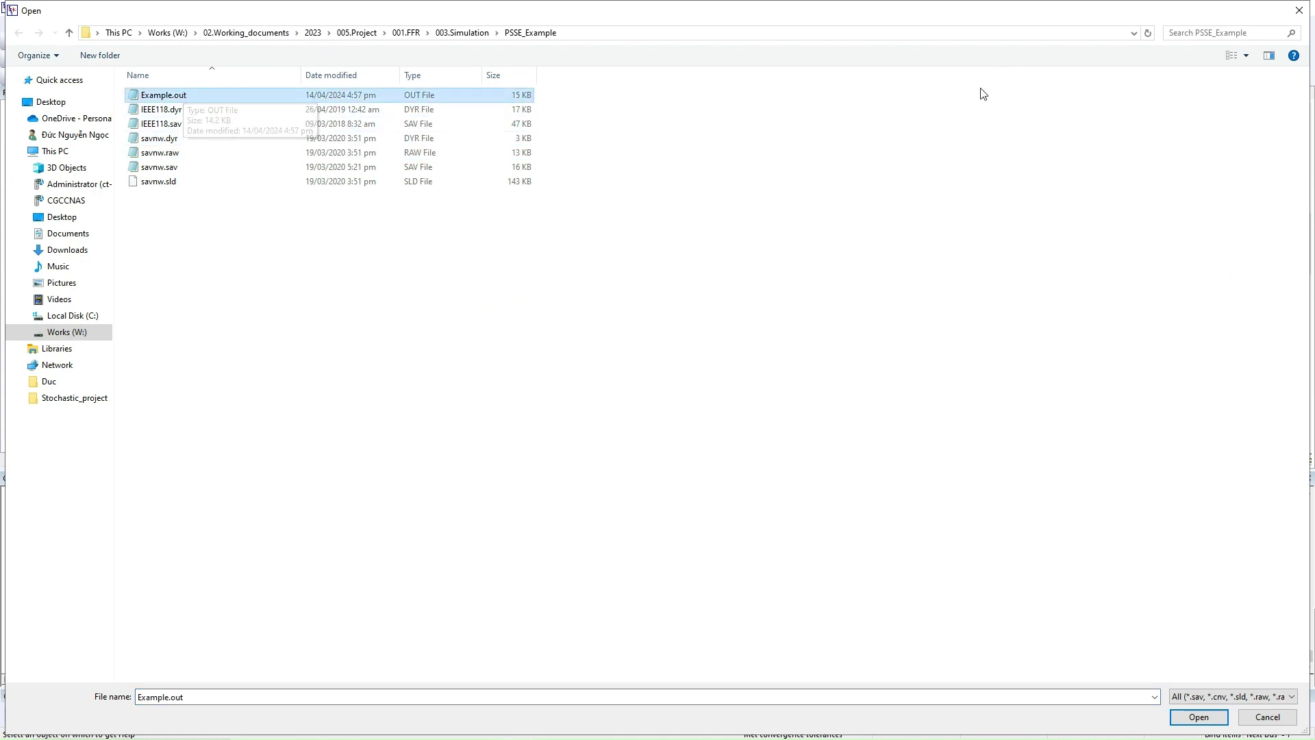
pyautogui.click(1299, 10)
pyautogui.click(28, 41)
pyautogui.click(167, 95)
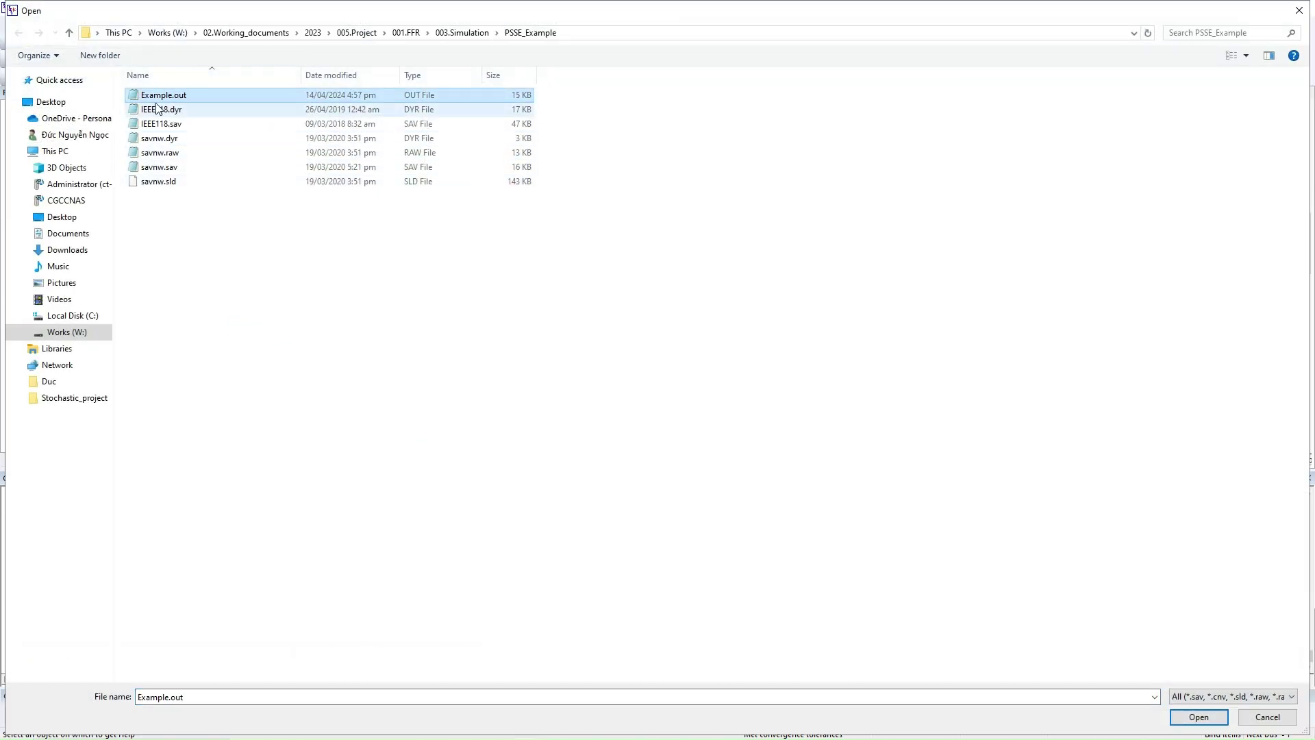
pyautogui.click(1198, 716)
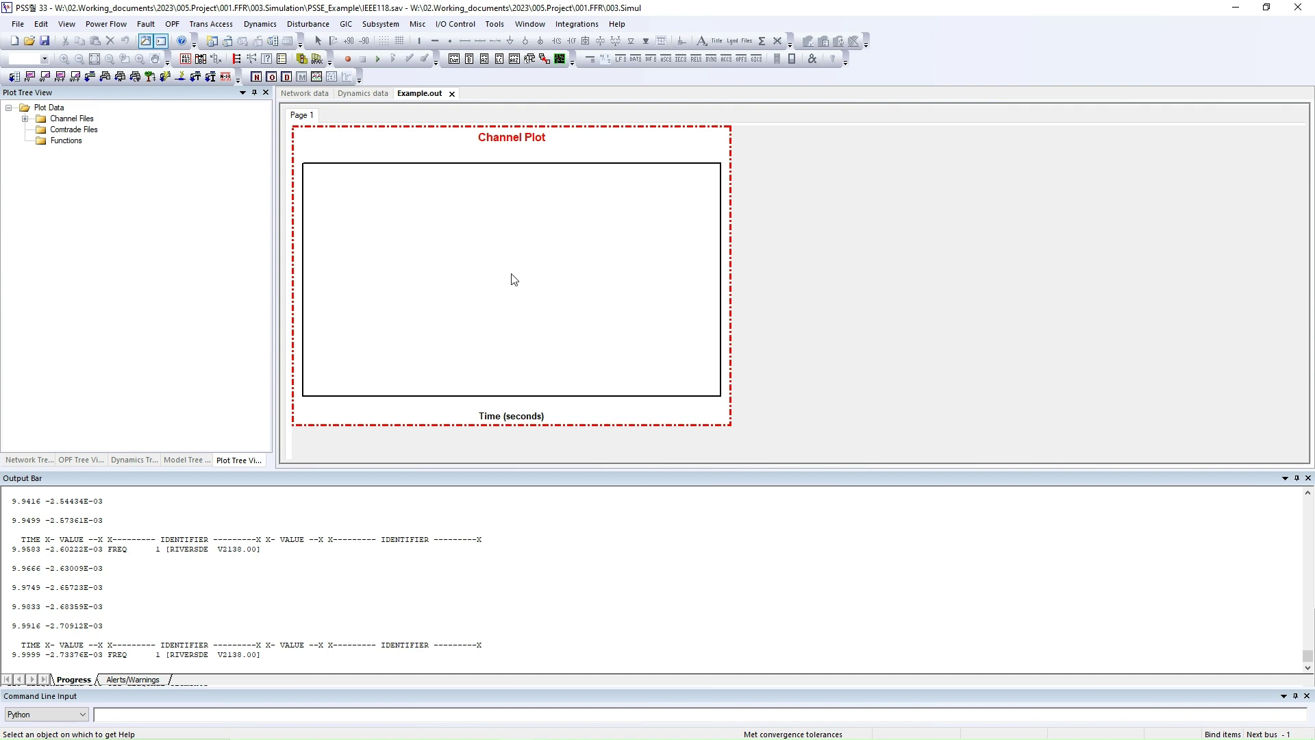
# Expand Channel Files > Example to reveal the 1 - FREQ channel of bus RIVERSDE.
pyautogui.click(25, 119)
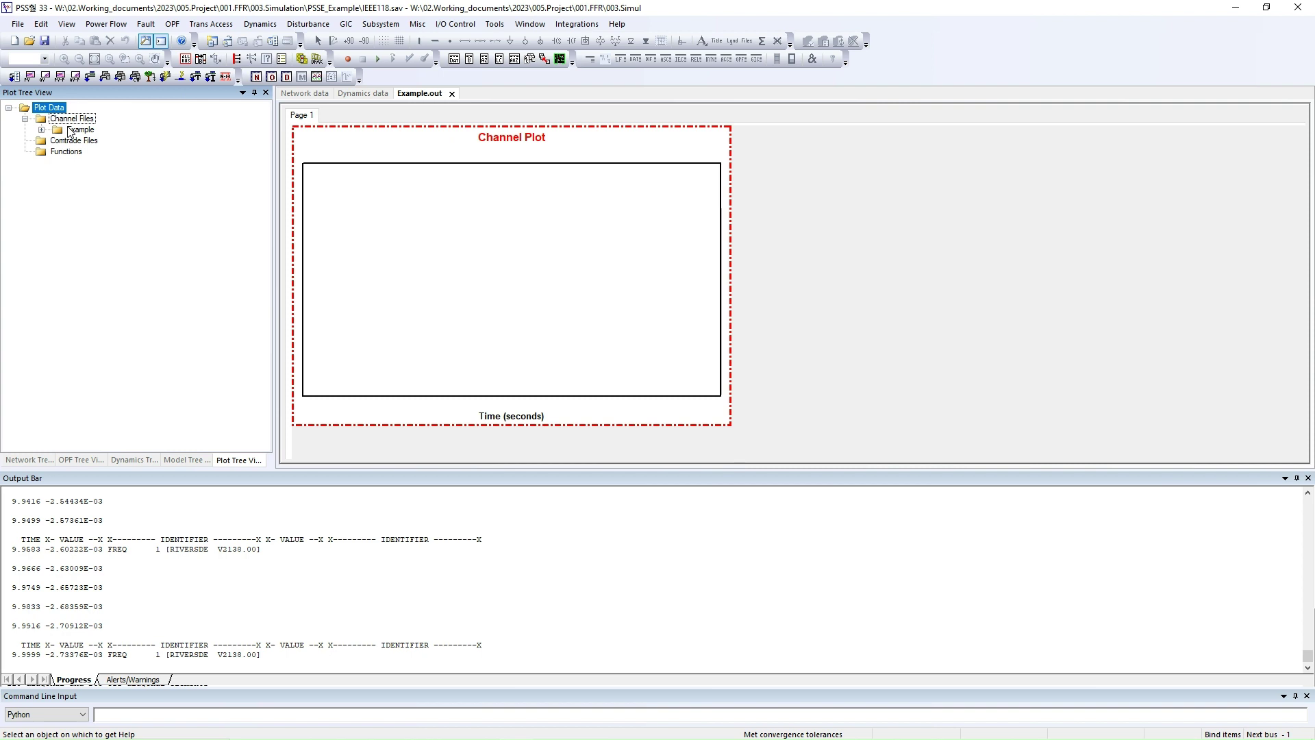
pyautogui.click(42, 130)
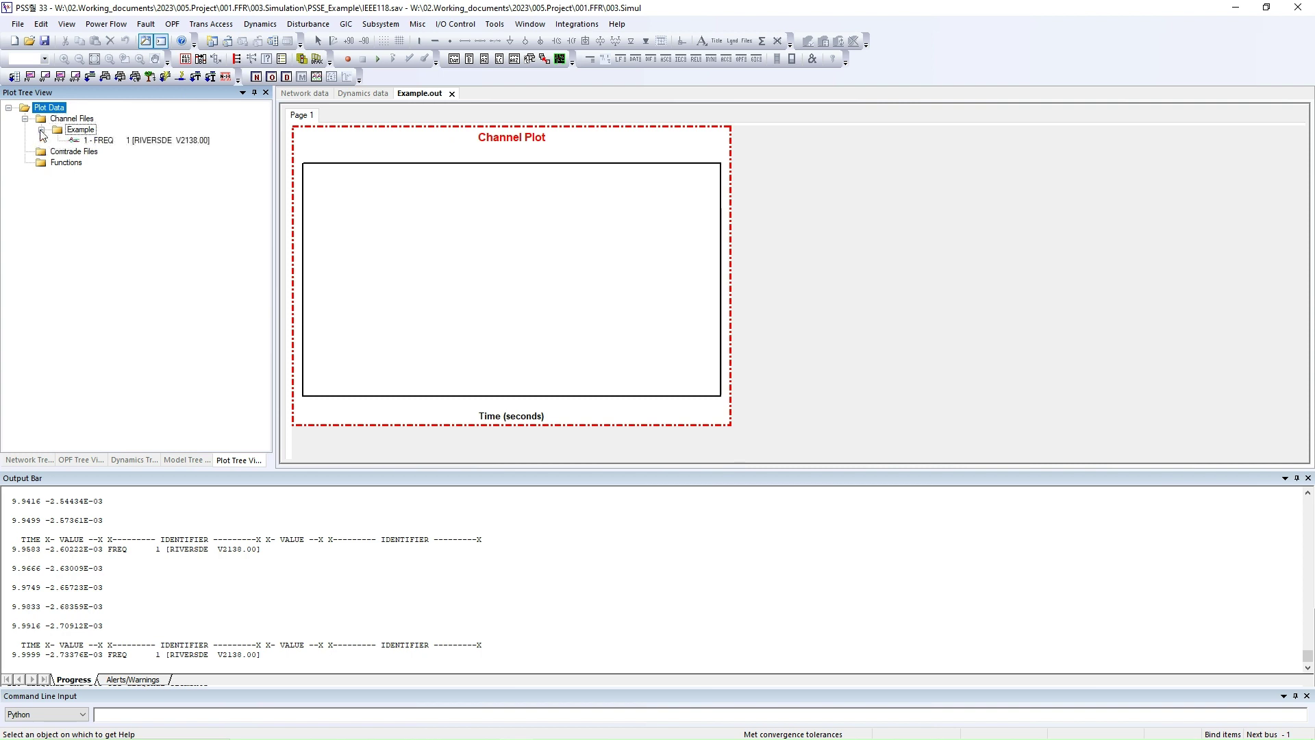
pyautogui.click(122, 141)
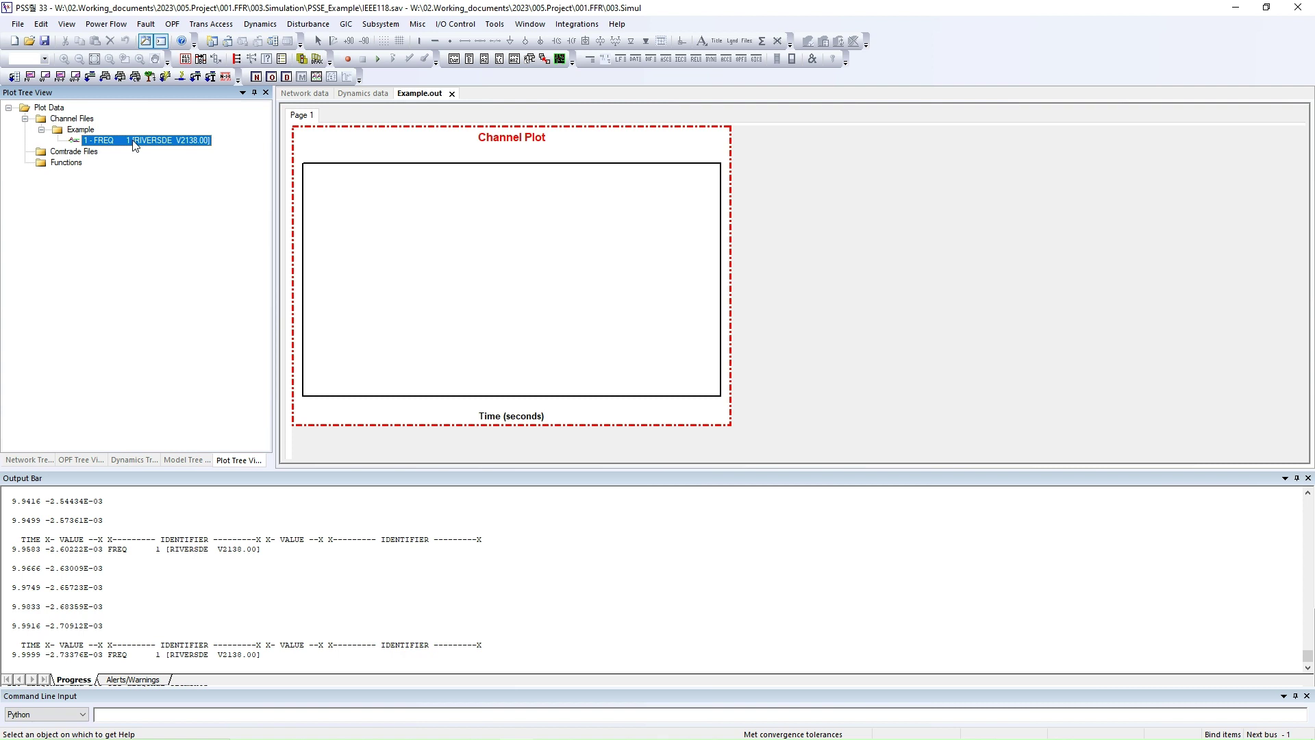
pyautogui.click(61, 163)
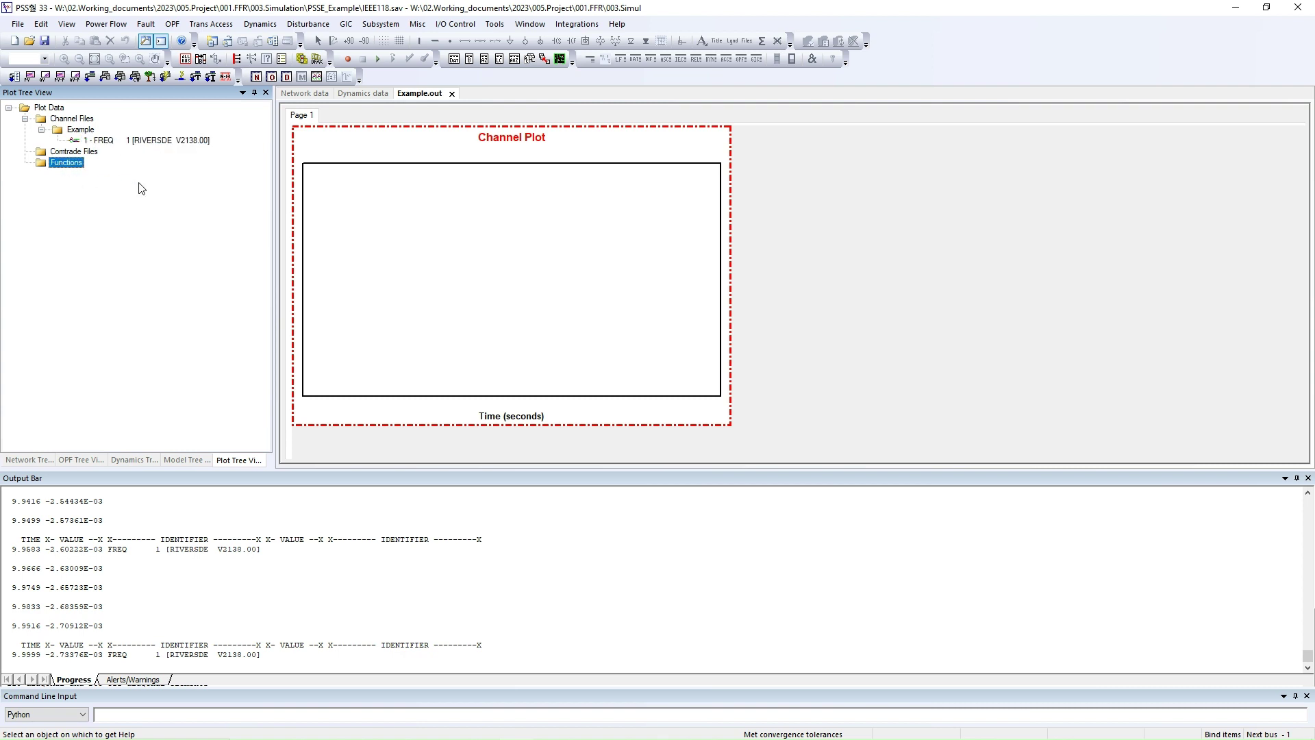
# Add a new function 60*(1+a) under the Functions folder.
pyautogui.rightClick(57, 166)
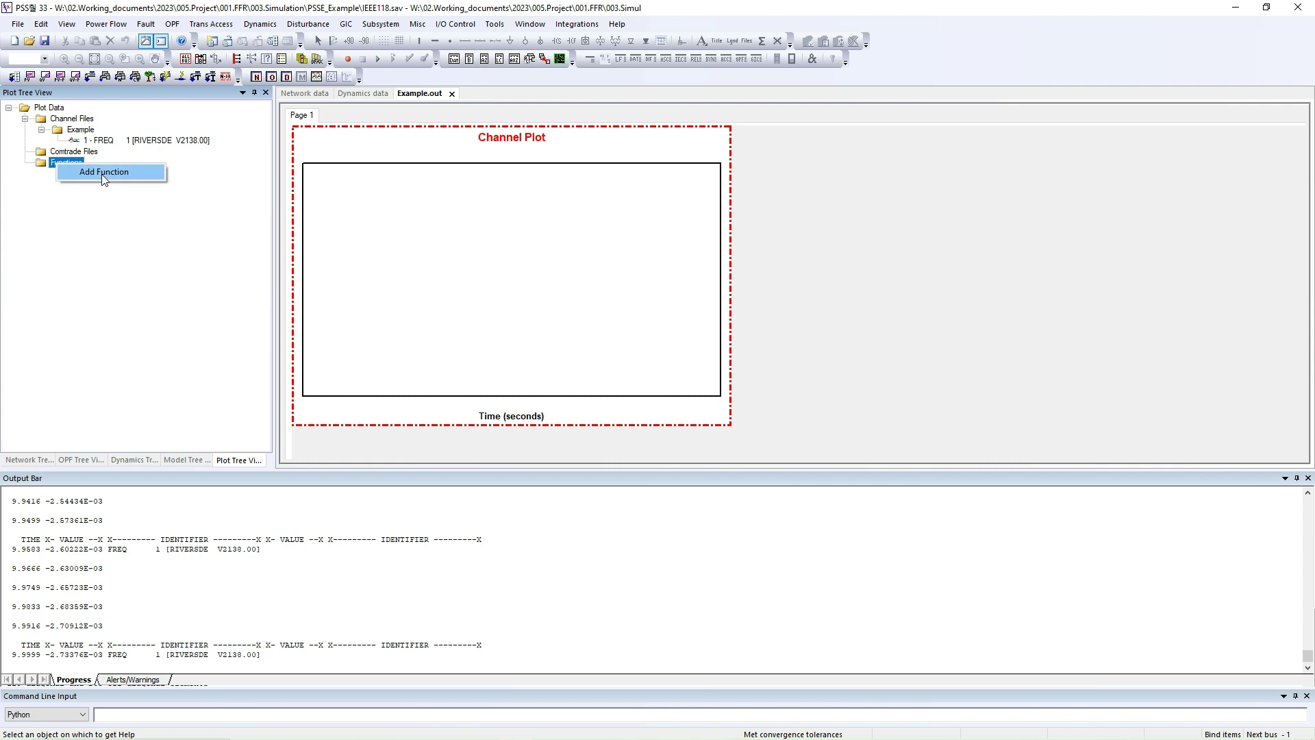
pyautogui.click(104, 173)
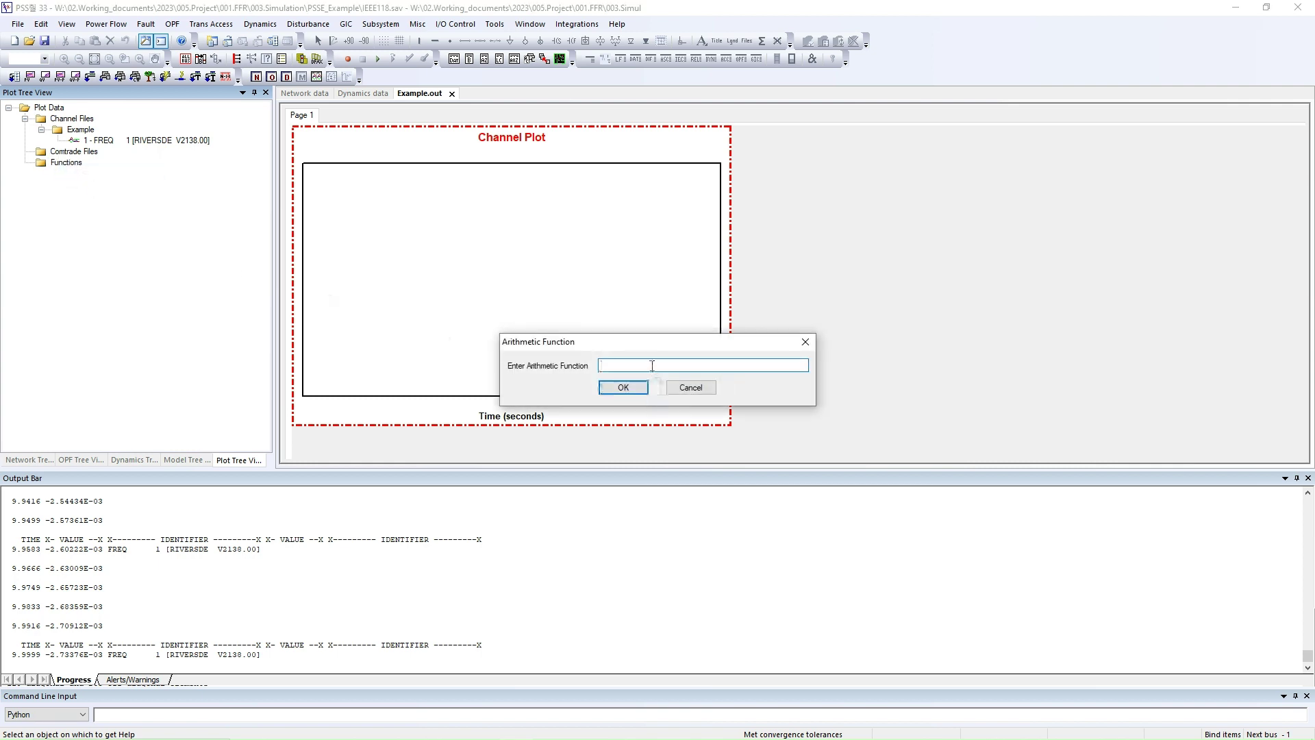
pyautogui.write('(C')
pyautogui.click(624, 388)
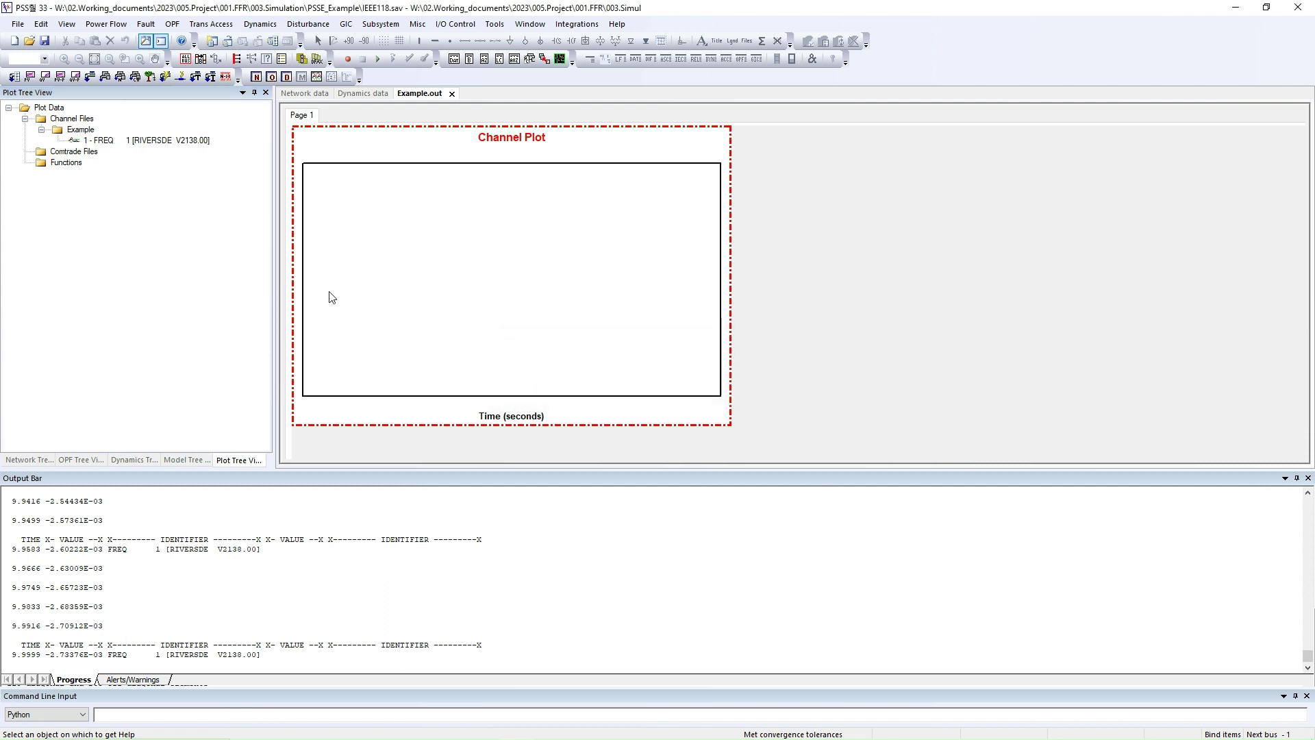
pyautogui.click(66, 163)
# Assign the 1 - FREQ channel to the function's variable A.
pyautogui.click(25, 163)
pyautogui.click(41, 173)
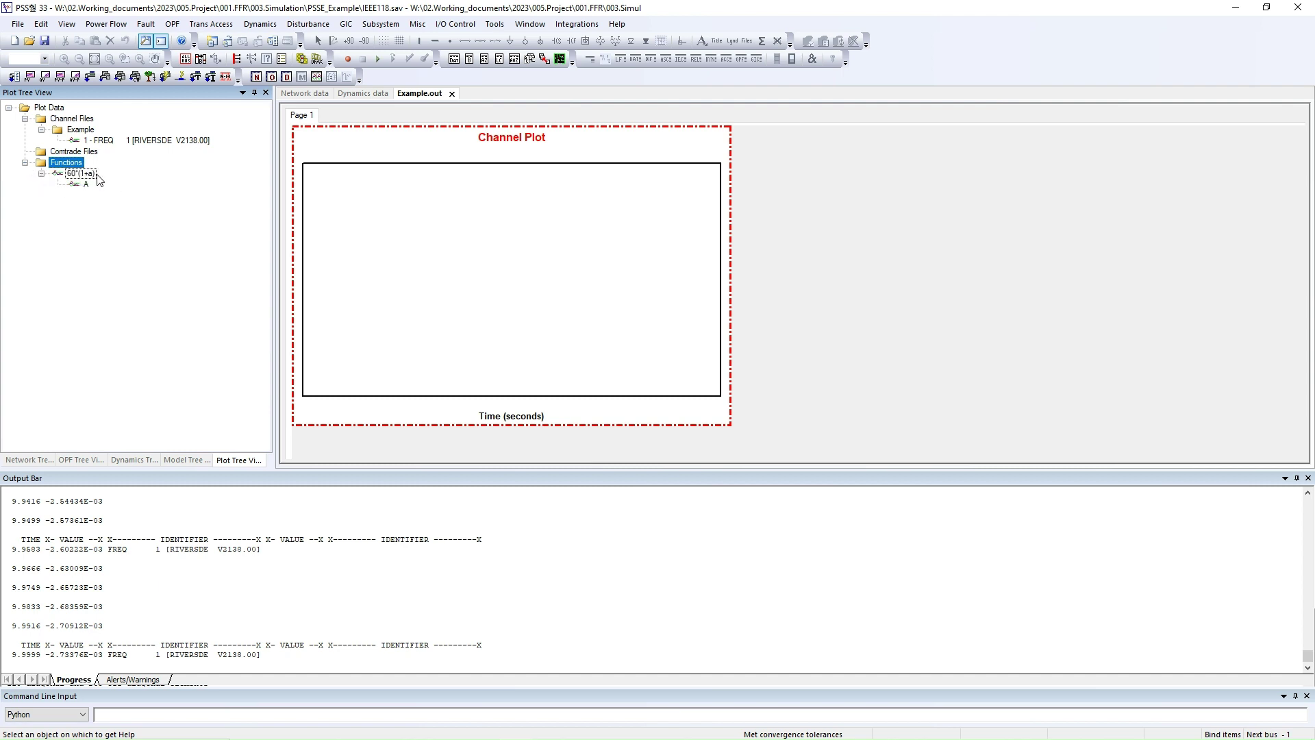
pyautogui.click(86, 184)
pyautogui.click(104, 142)
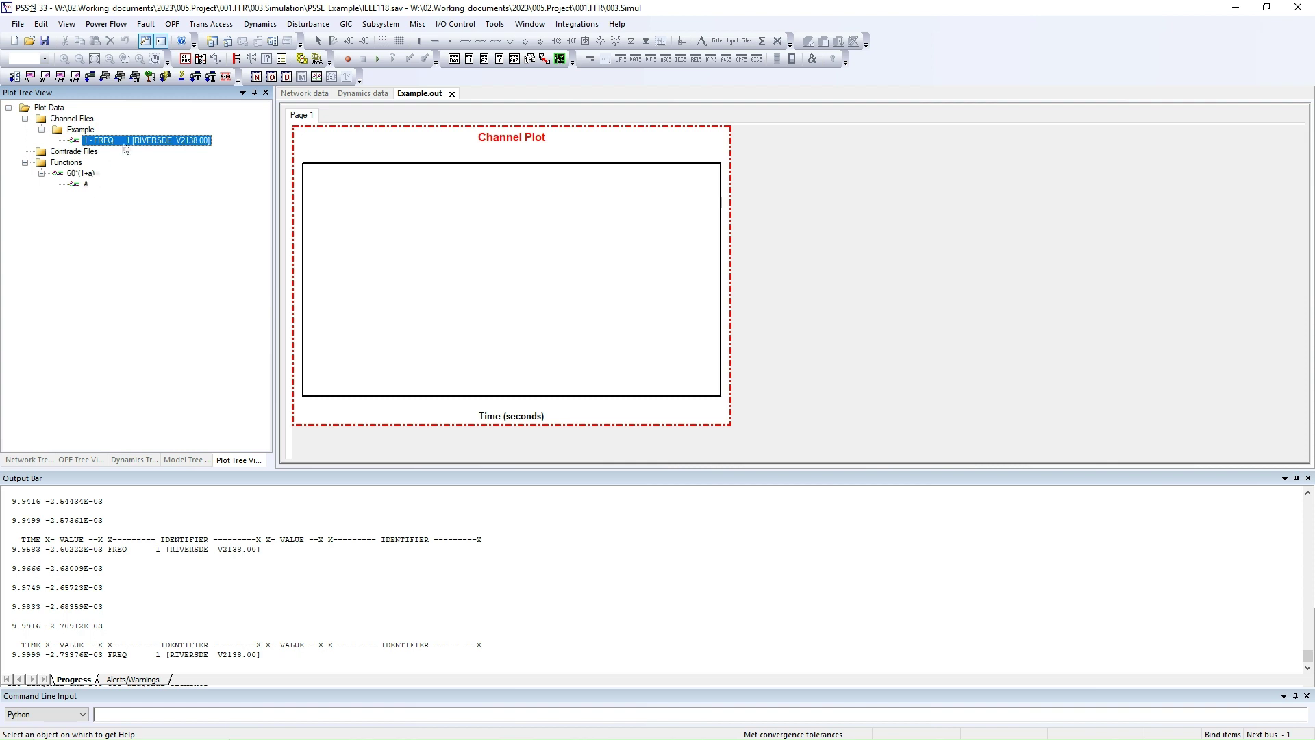
pyautogui.moveTo(130, 142); pyautogui.dragTo(89, 185)
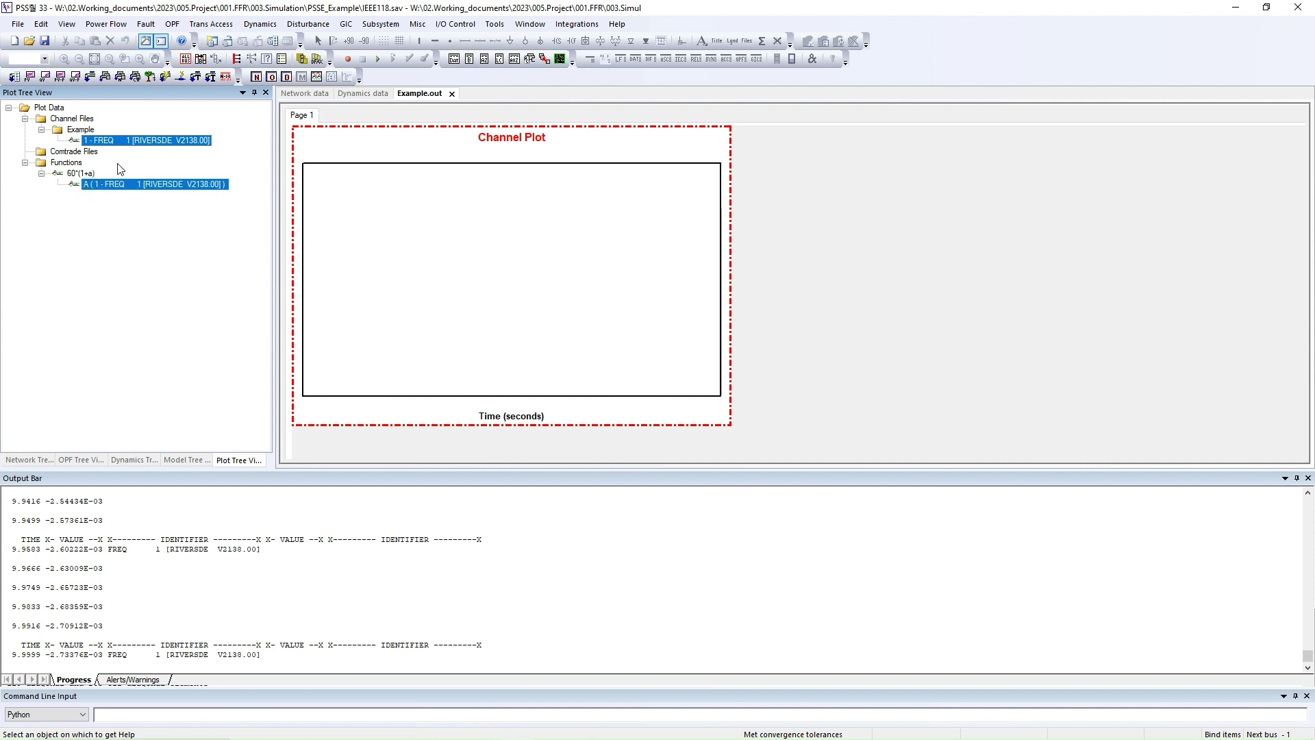
# Plot 60*(1+a) on the Channel Plot, showing the dip near 59.47 Hz.
pyautogui.click(85, 175)
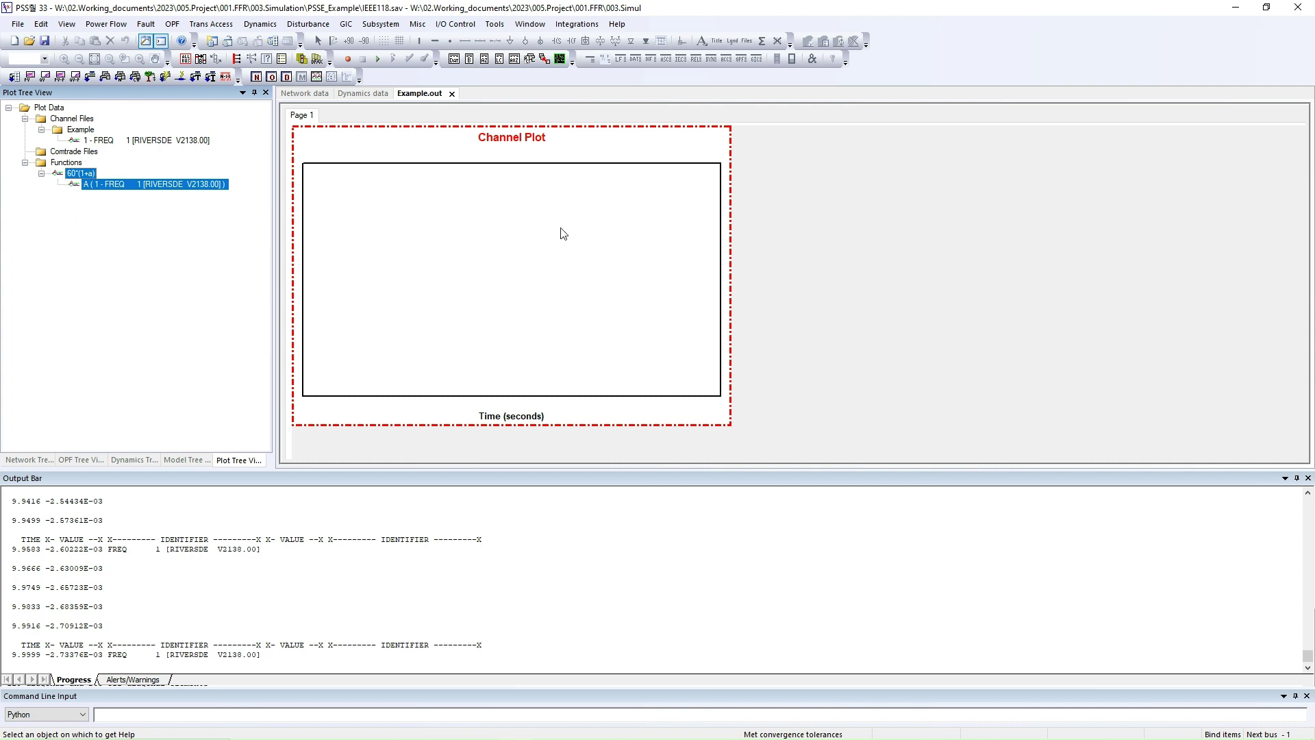
pyautogui.moveTo(127, 174); pyautogui.dragTo(404, 235)
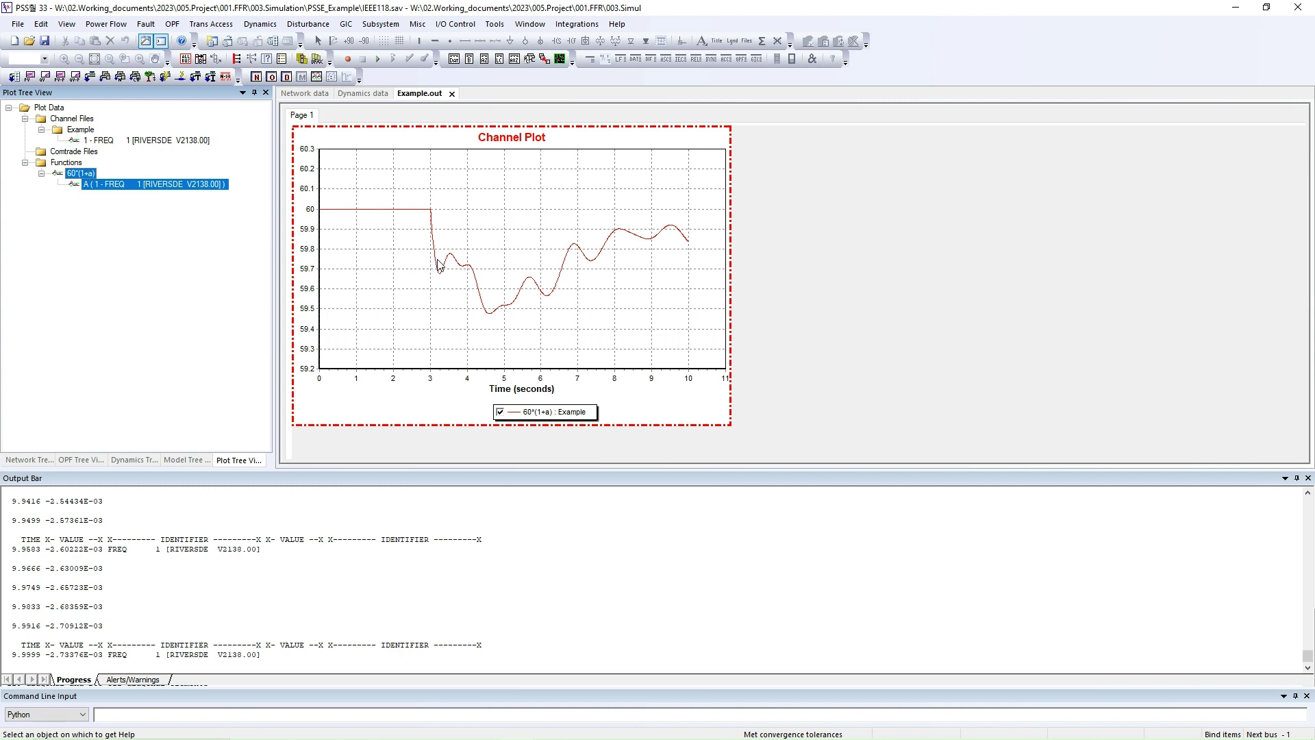
pyautogui.click(426, 210)
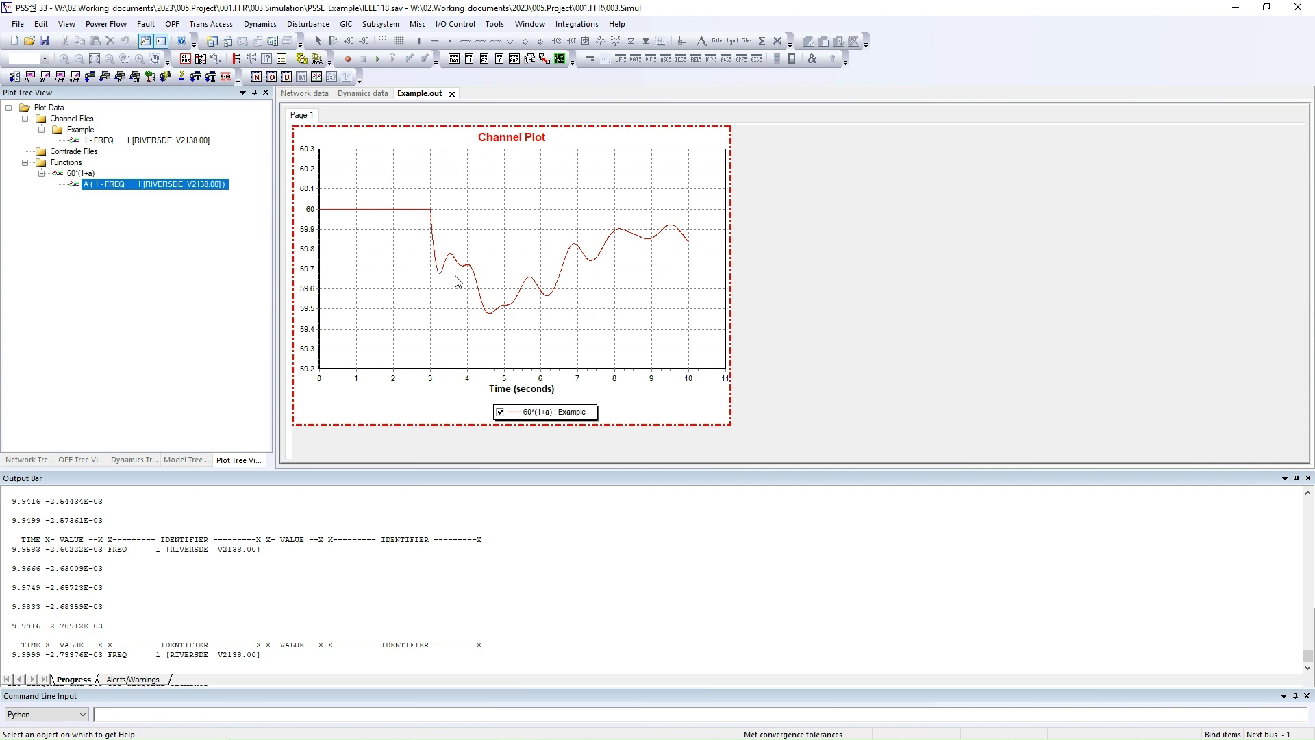